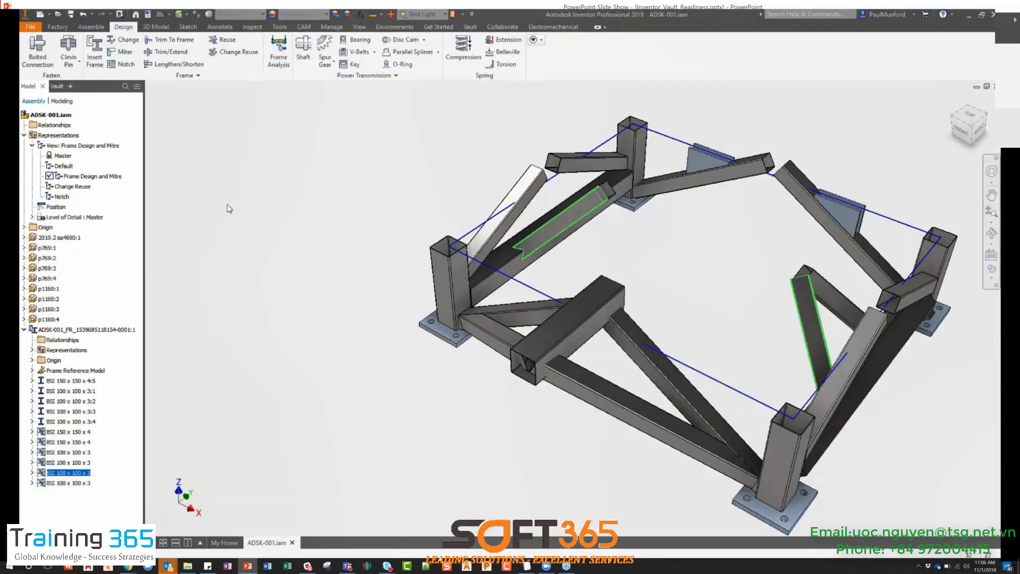
Clear the frame member selection and open the File Naming Defaults from the application's file options.
{"action": "left_click", "coordinate": [229, 208]}
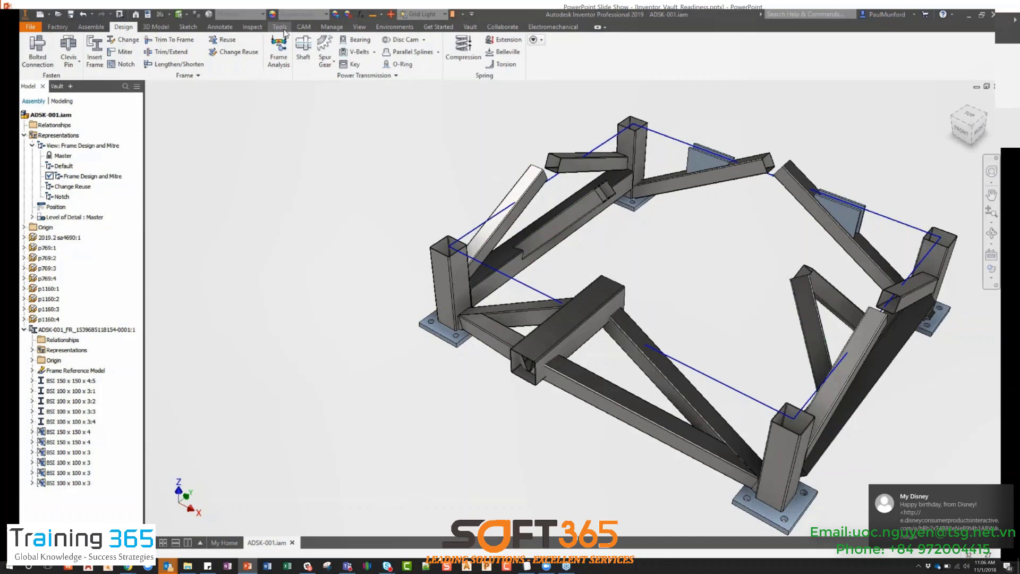
{"action": "left_click", "coordinate": [280, 27]}
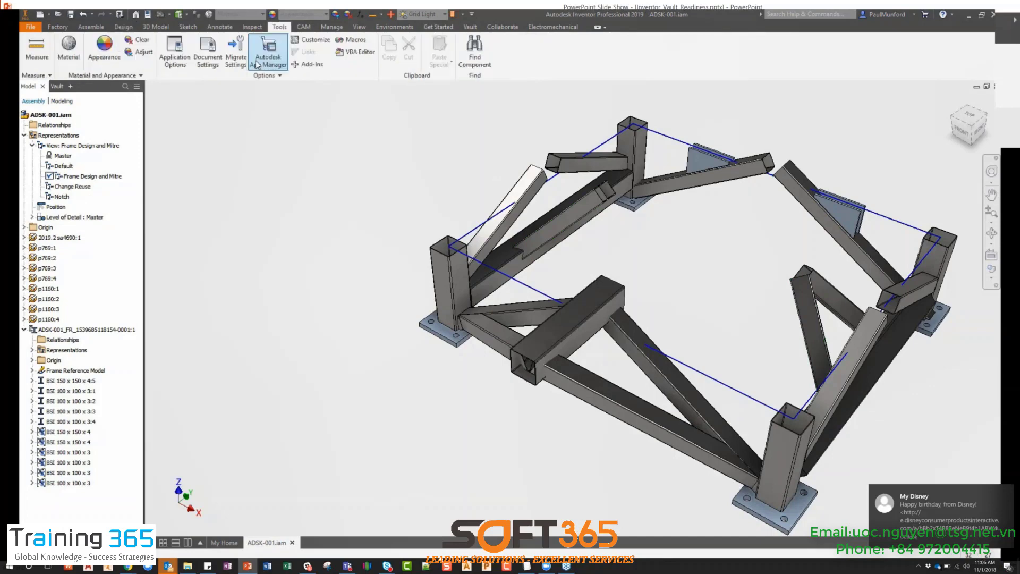
{"action": "left_click", "coordinate": [175, 53]}
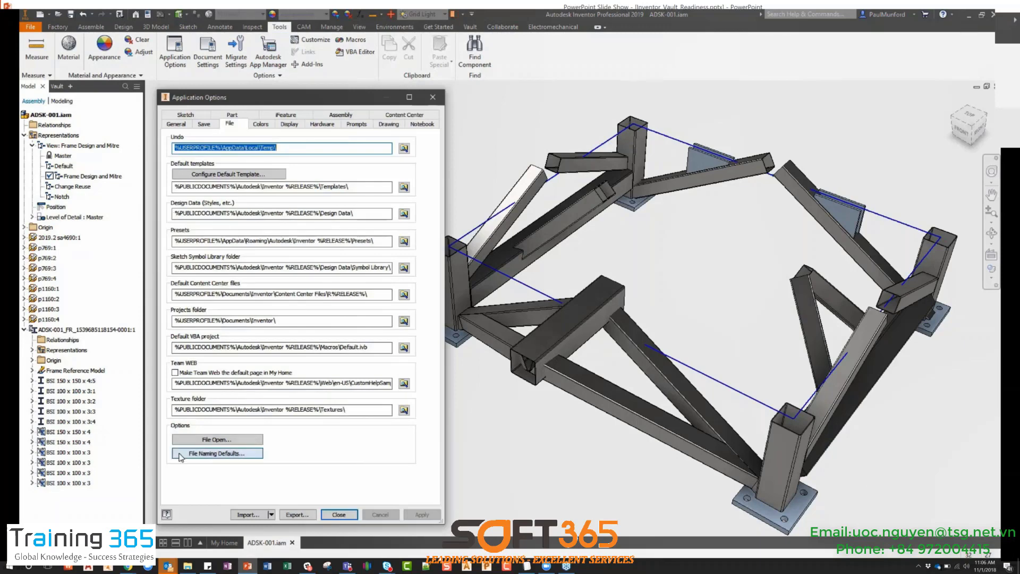
{"action": "left_click", "coordinate": [217, 453]}
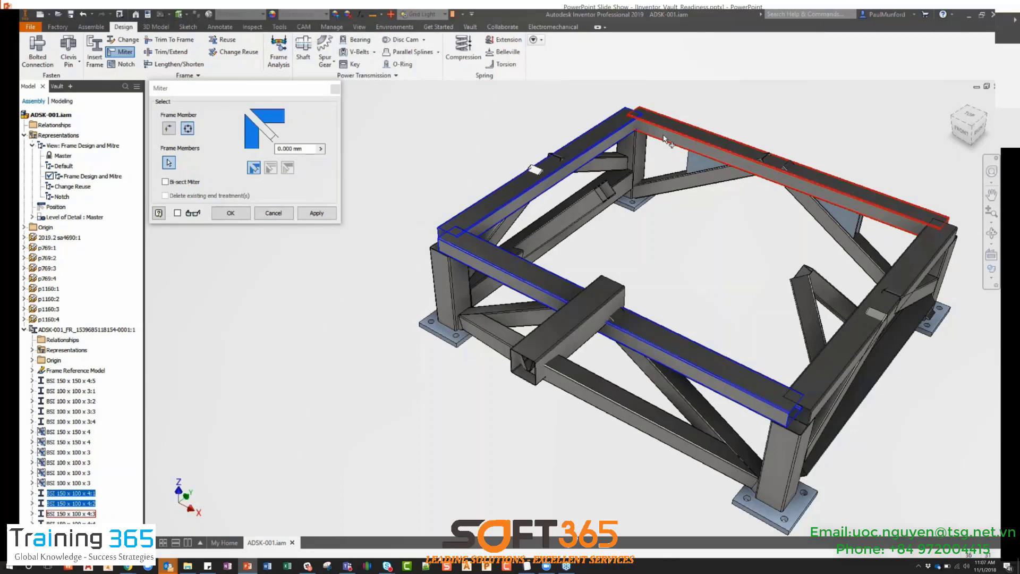
Miter the selected top frame members, and set the reused member's rotation angle to 0 deg in Change Reuse.
{"action": "left_click", "coordinate": [240, 216]}
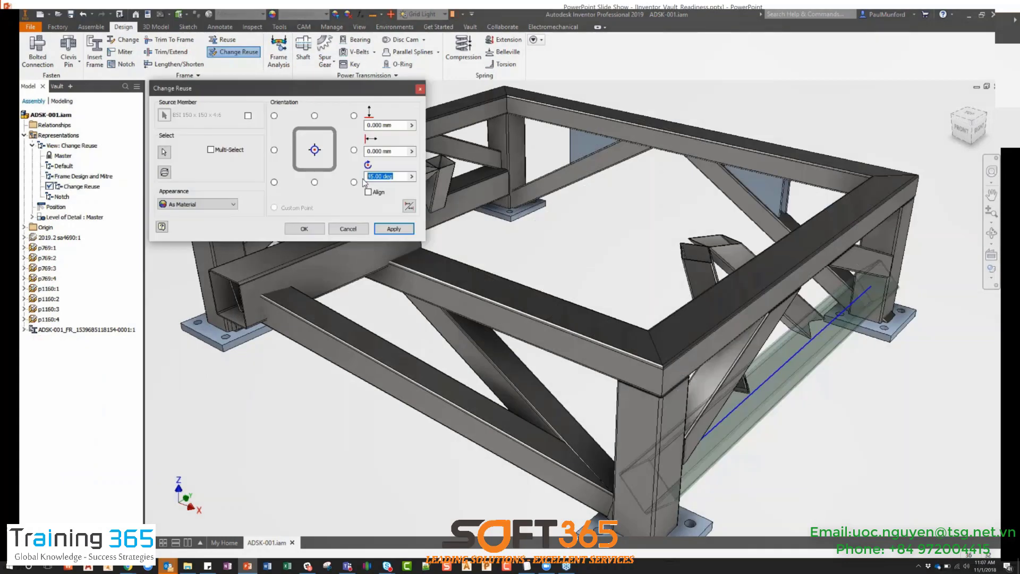
{"action": "type", "text": "0"}
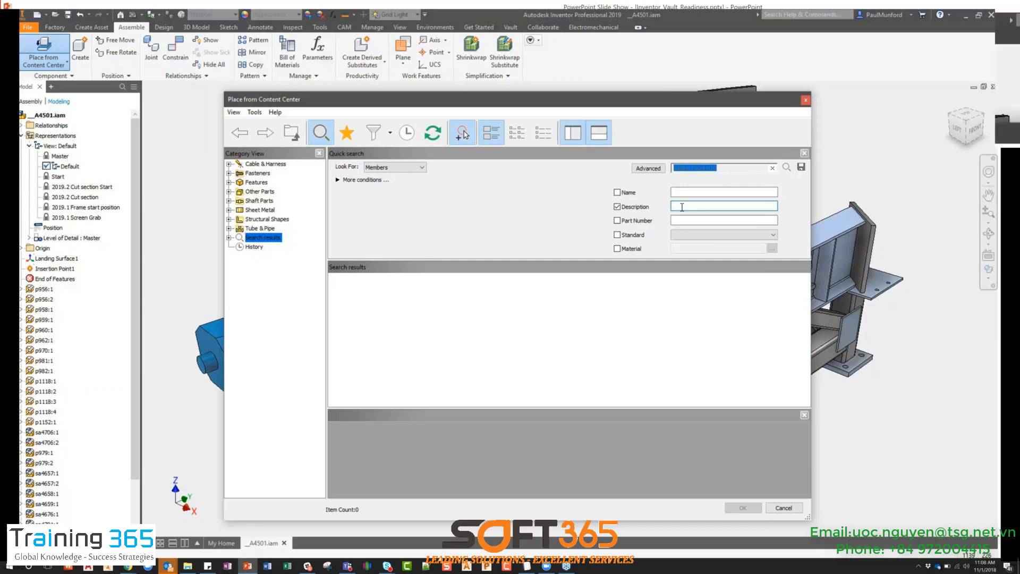
Enter "Socket Head" as the description condition in the Content Center search.
{"action": "type", "text": "Socket Head"}
{"action": "key", "text": "Tab"}
{"action": "key", "text": "space"}
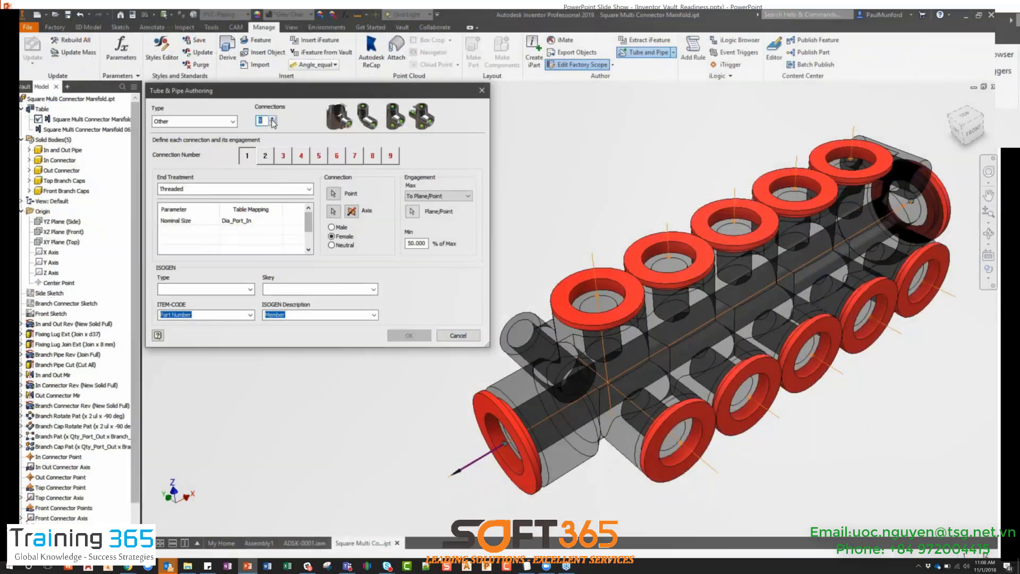
Adjust the number of connections for the manifold in Tube & Pipe Authoring.
{"action": "left_click", "coordinate": [273, 120]}
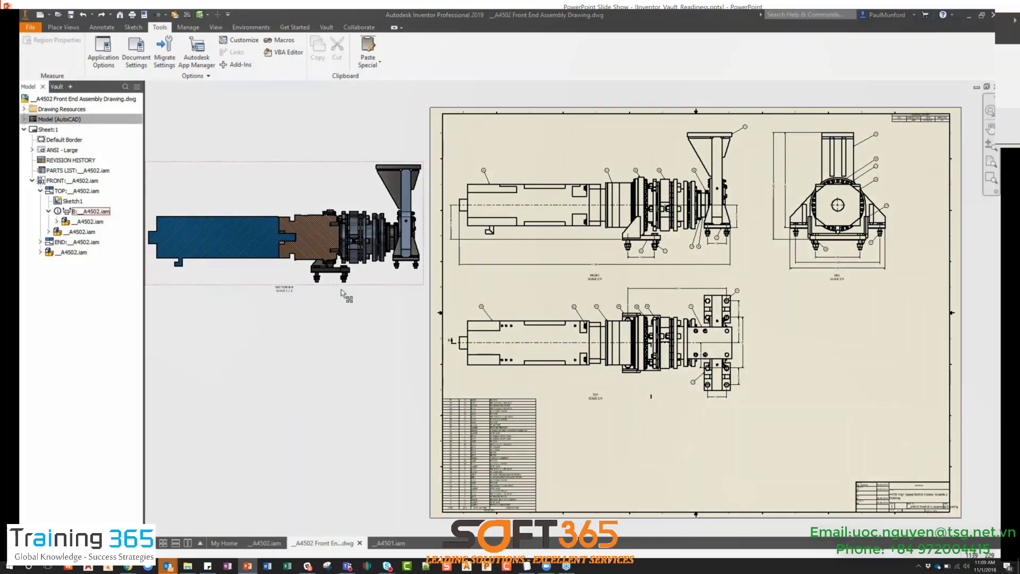
Create a shaded isometric view from the section view and place it in the empty area above the title block.
{"action": "right_click", "coordinate": [344, 237]}
{"action": "left_click", "coordinate": [366, 248]}
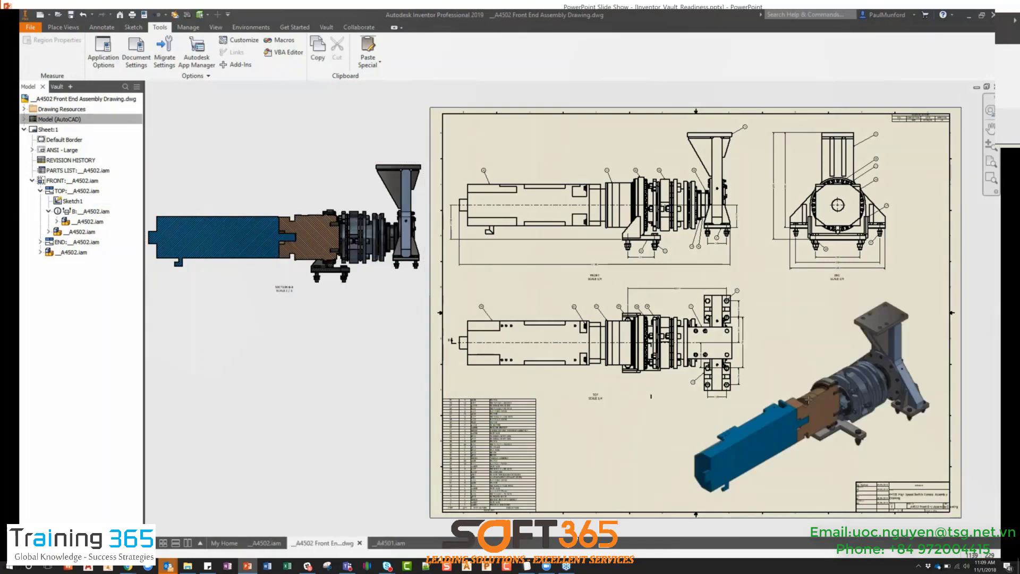
{"action": "left_click", "coordinate": [808, 400]}
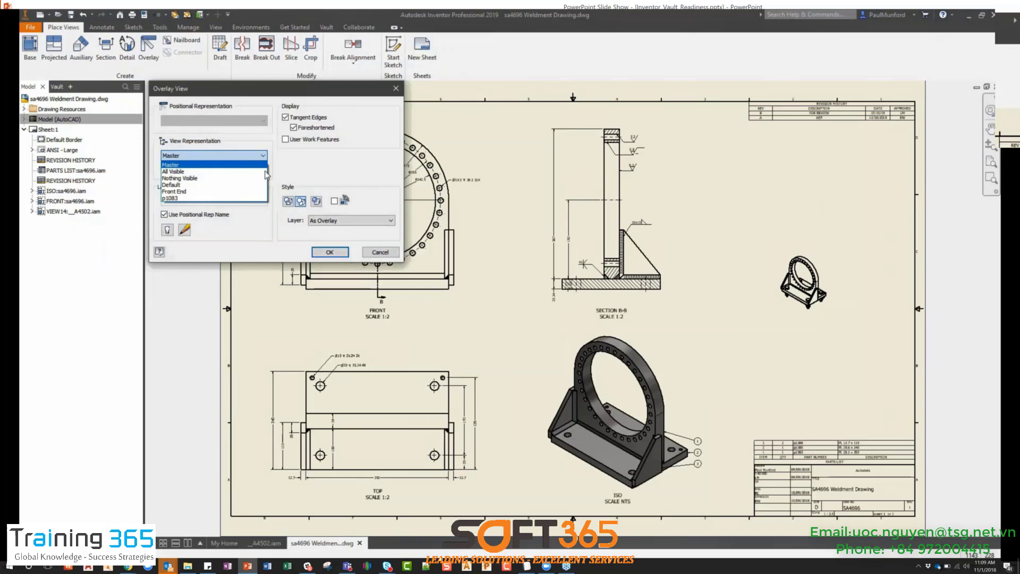
Create an overlay view on the small assembly view using the Front End view representation.
{"action": "left_click", "coordinate": [265, 191]}
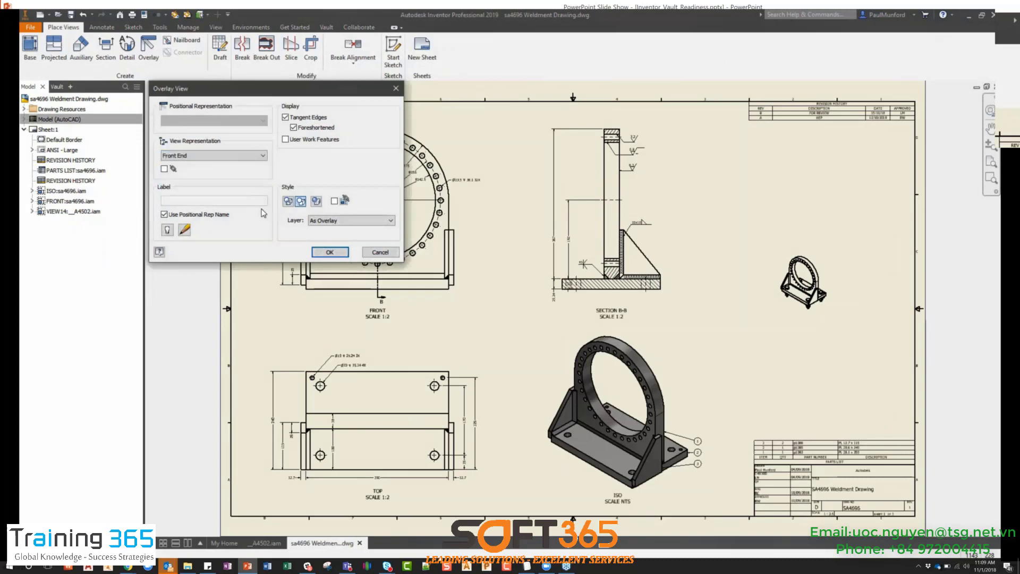
{"action": "left_click", "coordinate": [330, 252]}
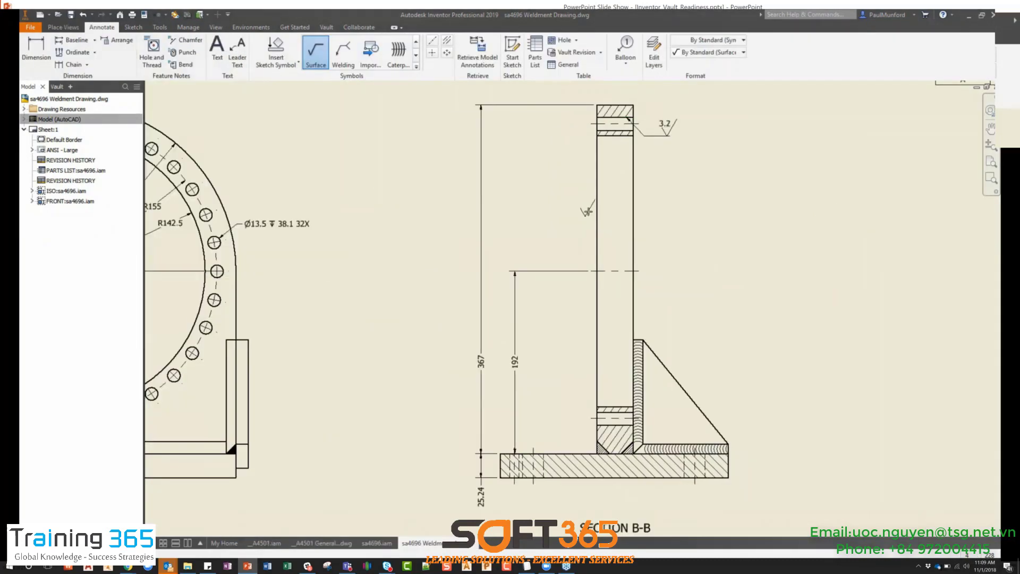
Add a 0.8 surface texture symbol with a leader to the upper bore edge in Section B-B and start another on the vertical edge below.
{"action": "left_click", "coordinate": [606, 135]}
{"action": "left_click", "coordinate": [625, 167]}
{"action": "left_click", "coordinate": [663, 170]}
{"action": "key", "text": "Return"}
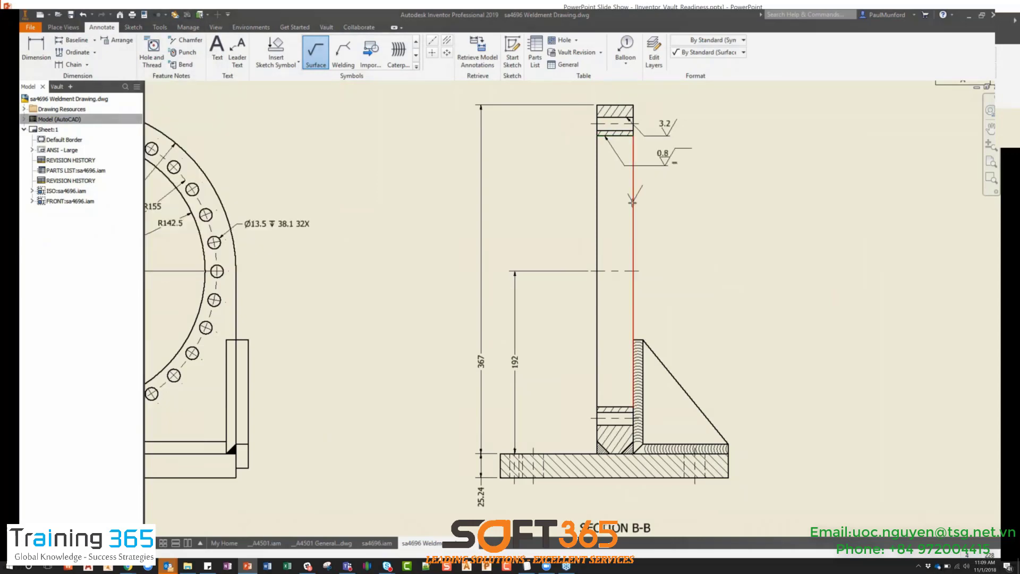
{"action": "left_click", "coordinate": [632, 201]}
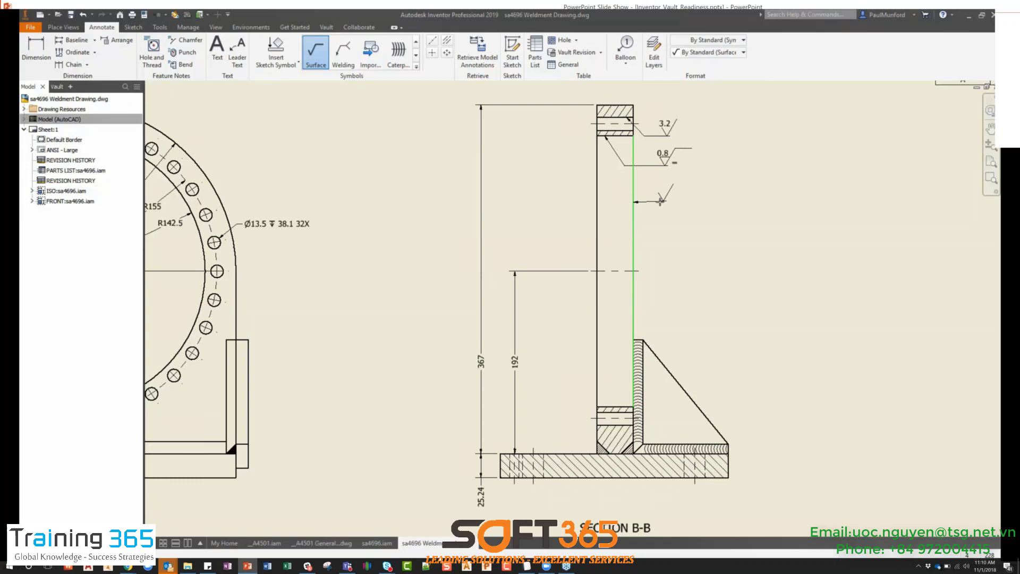
{"action": "key", "text": "Right"}
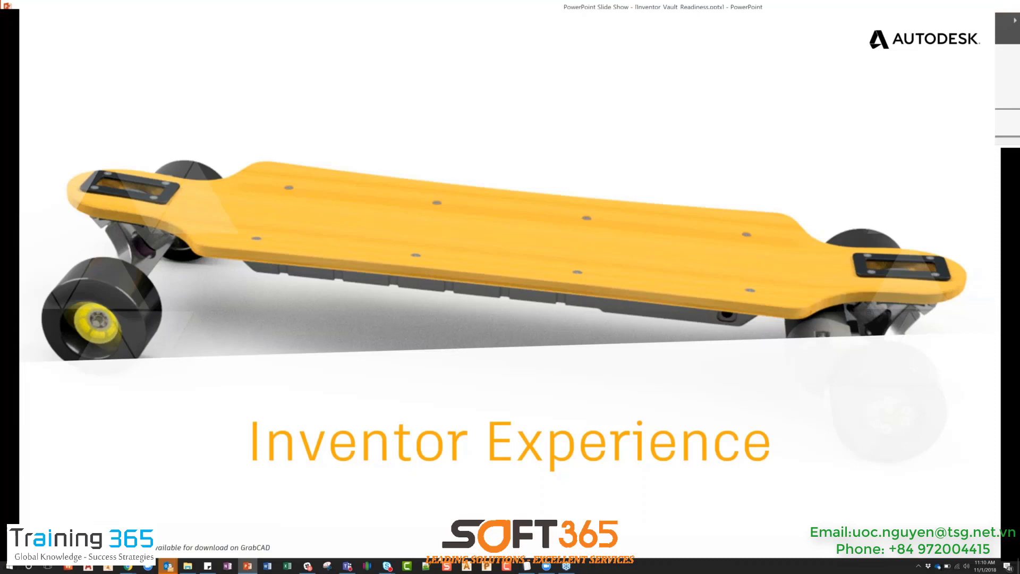
{"action": "key", "text": "Right"}
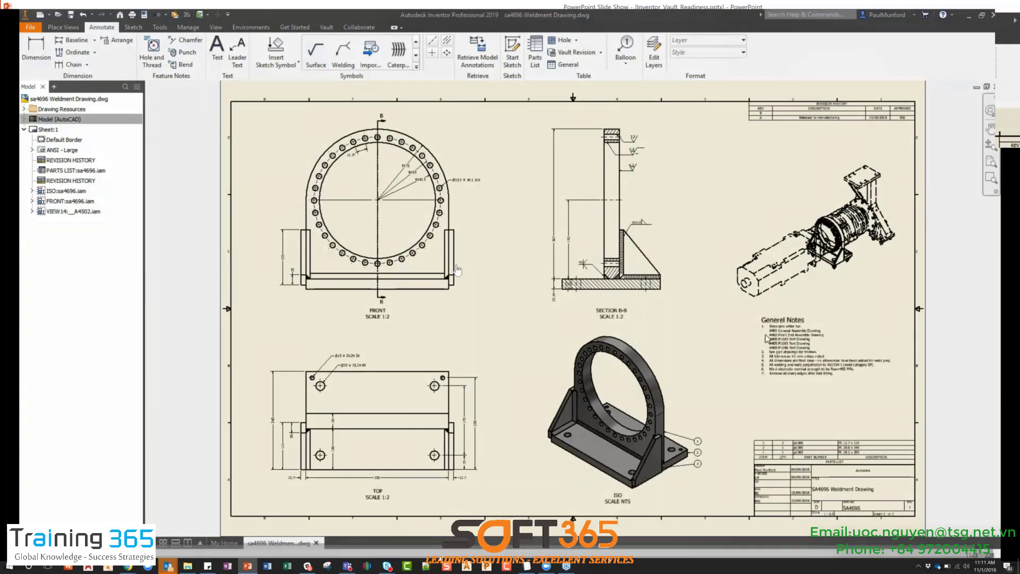
Open the general notes for editing and set spell check to ignore words with numbers and use English (United Kingdom).
{"action": "double_click", "coordinate": [770, 337]}
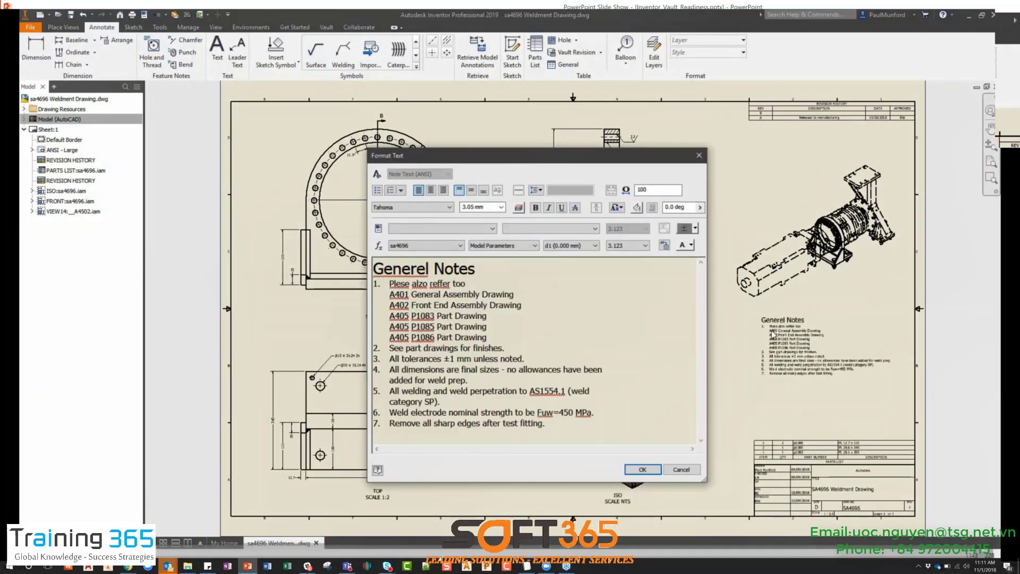
{"action": "right_click", "coordinate": [404, 284]}
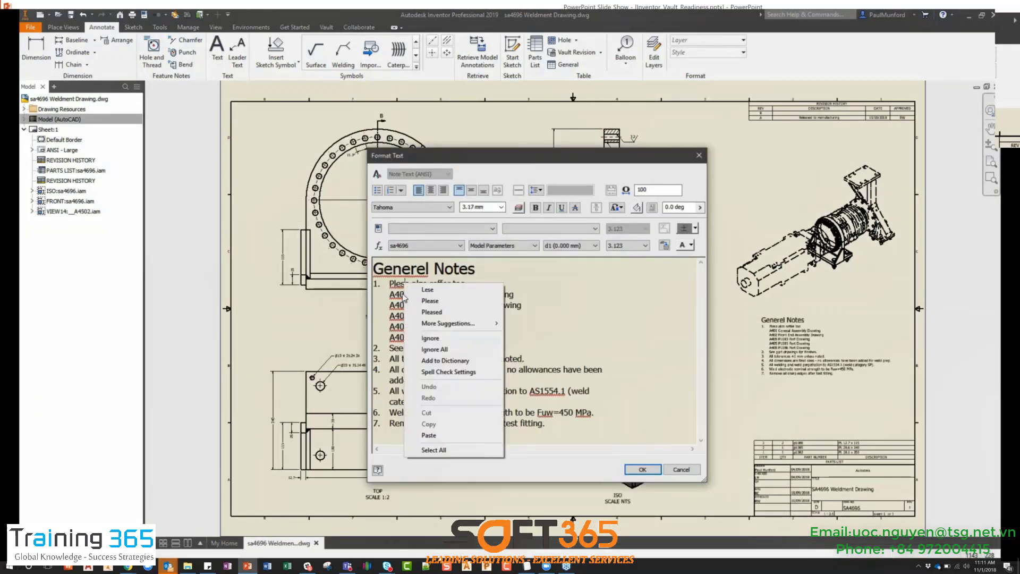
{"action": "left_click", "coordinate": [448, 372]}
{"action": "left_click", "coordinate": [193, 237]}
{"action": "left_click", "coordinate": [211, 287]}
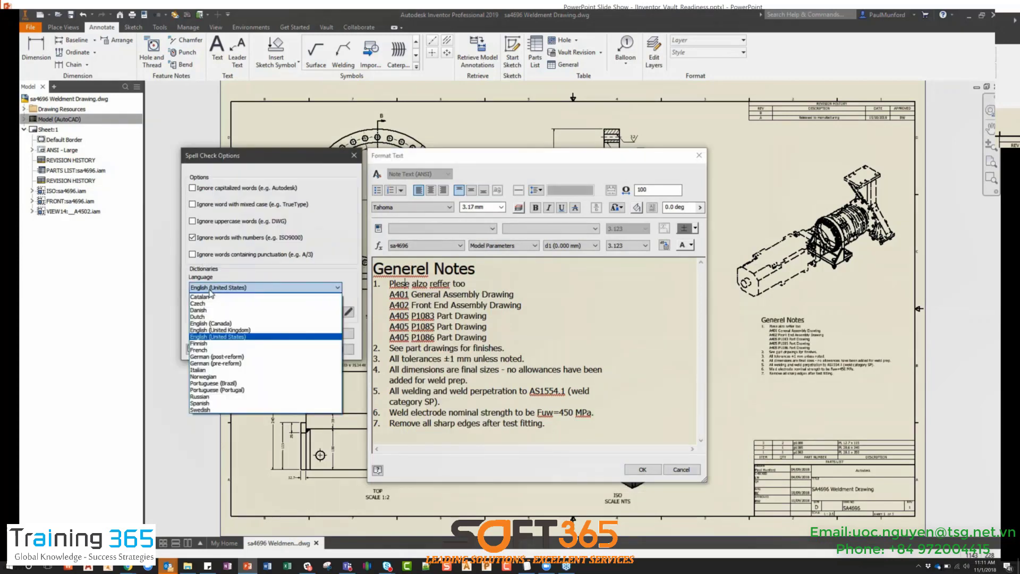
{"action": "left_click", "coordinate": [220, 330]}
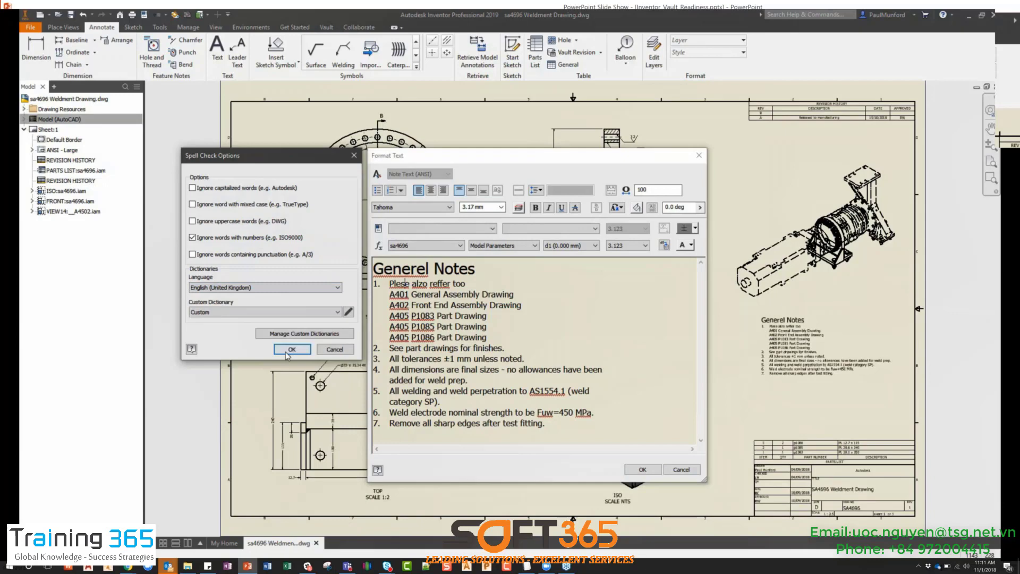
{"action": "left_click", "coordinate": [287, 349]}
Correct the heading to "General Notes" and note 1 to "Please also refer too" with the spelling suggestions, and accept the text.
{"action": "right_click", "coordinate": [401, 275]}
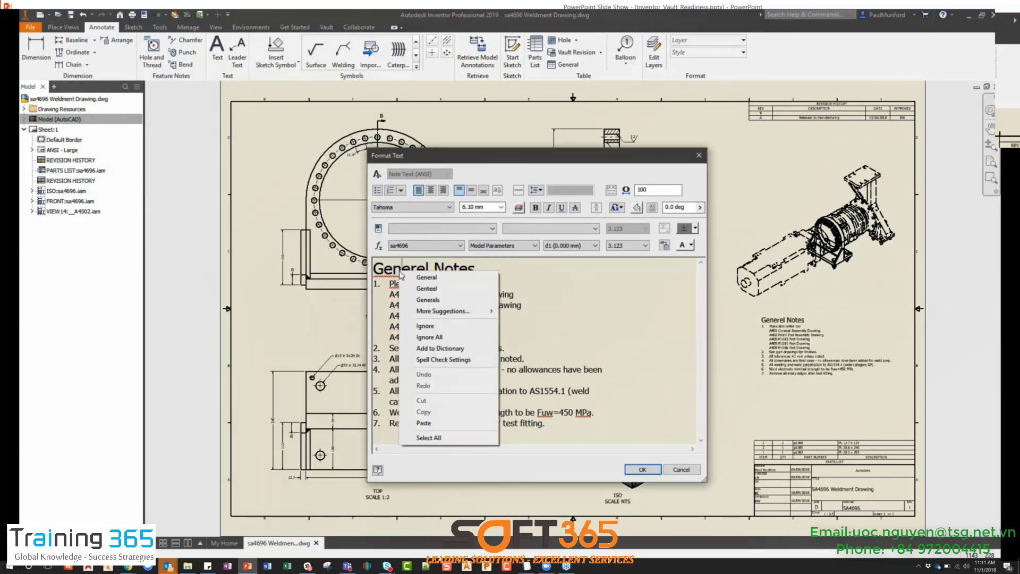
{"action": "left_click", "coordinate": [427, 276]}
{"action": "left_click", "coordinate": [414, 284]}
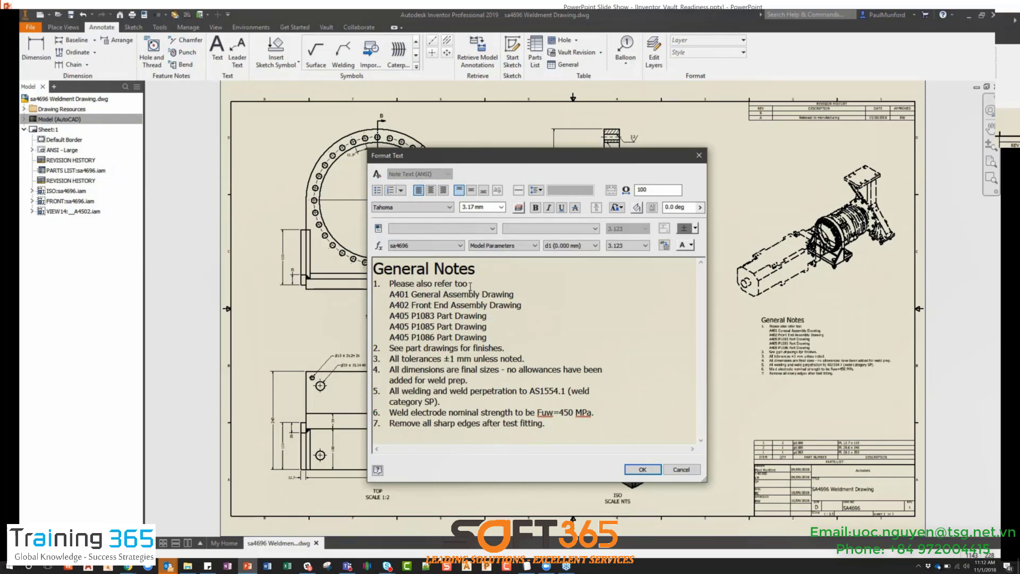
{"action": "left_click", "coordinate": [643, 469]}
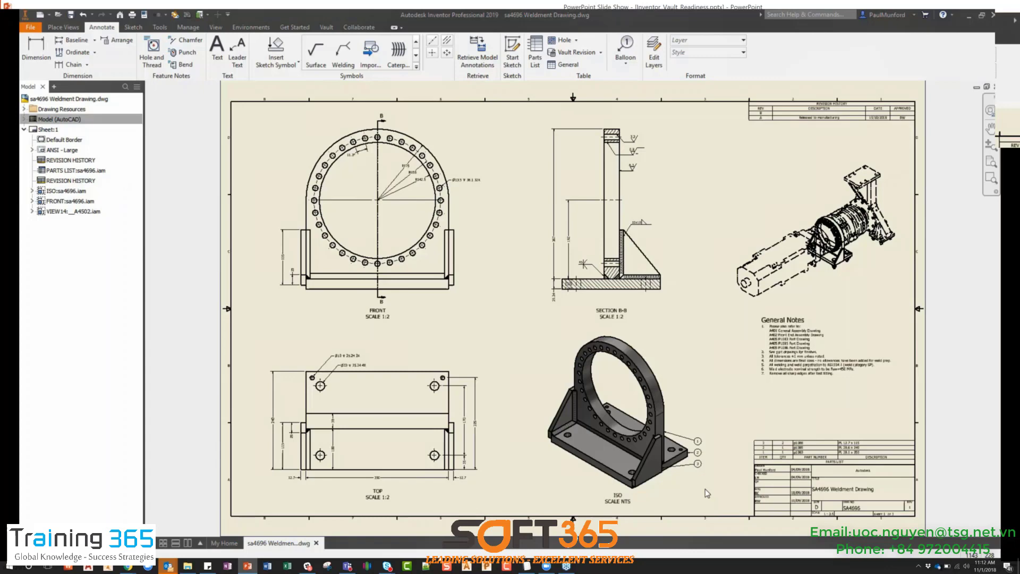
{"action": "key", "text": "alt+Tab"}
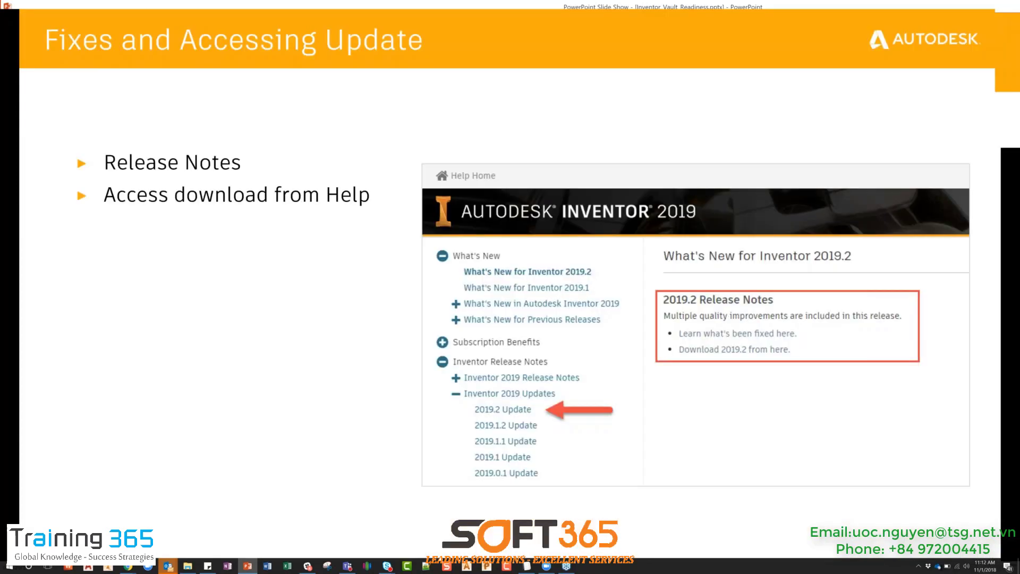
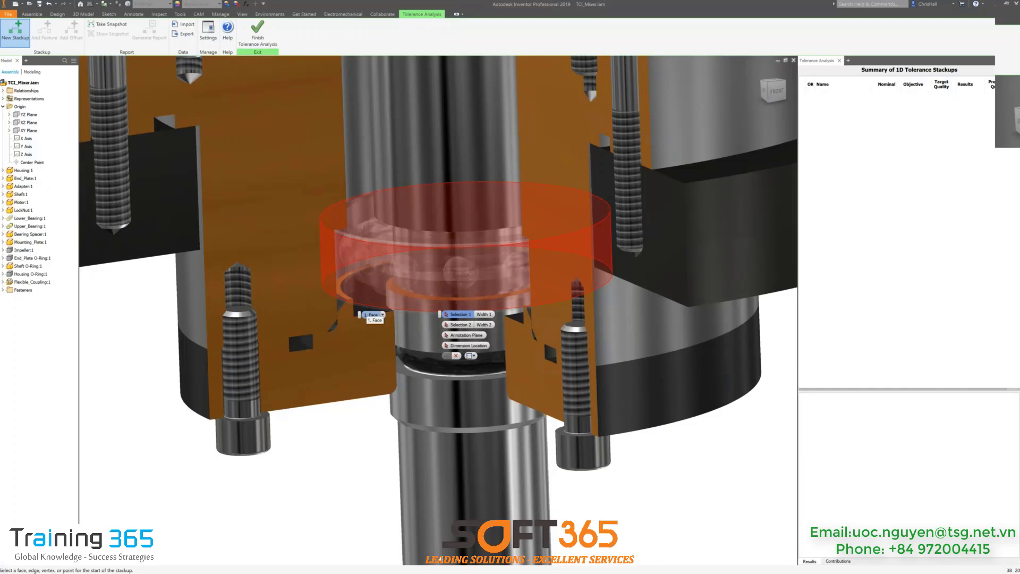
Define the new stackup's start on the end plate face and its end on the shaft face at the lower bearing.
{"action": "left_click", "coordinate": [375, 317]}
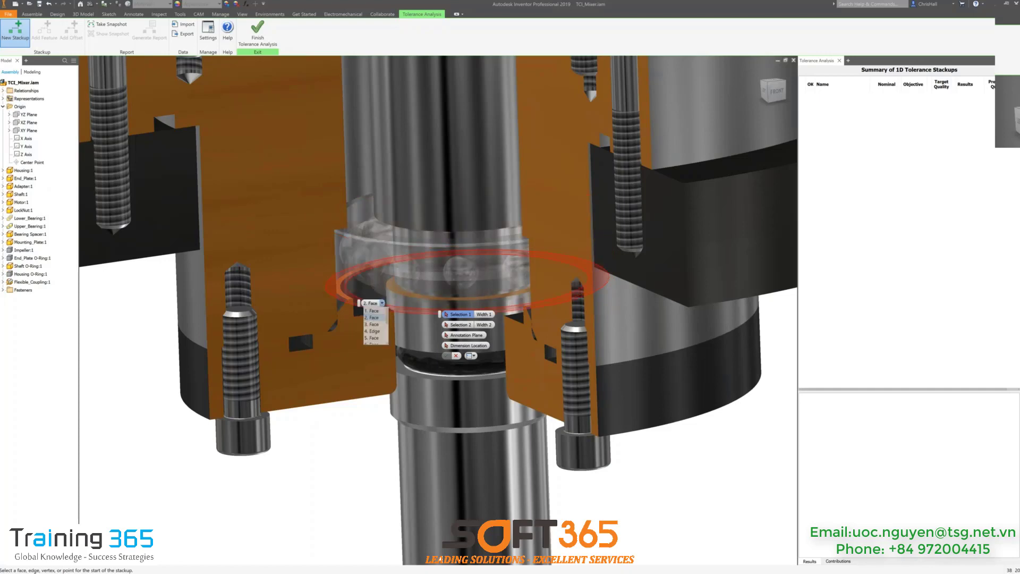
{"action": "left_click", "coordinate": [374, 317]}
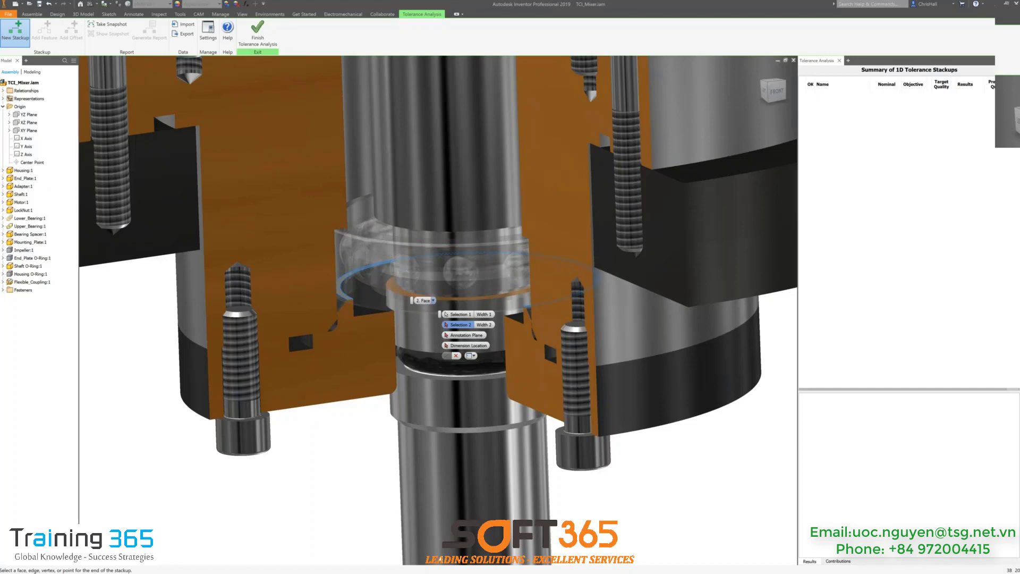
{"action": "left_click", "coordinate": [423, 301]}
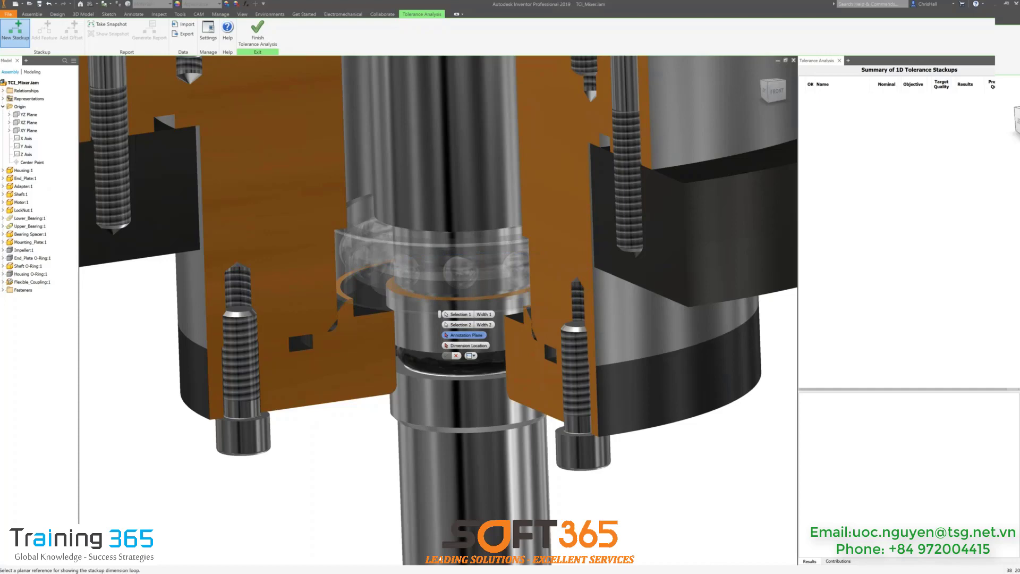
Use the XY Plane as annotation plane, place the stackup dimension beside the housing, and accept the assembly constraint path.
{"action": "scroll", "coordinate": [475, 455], "scroll_direction": "up", "scroll_amount": 3}
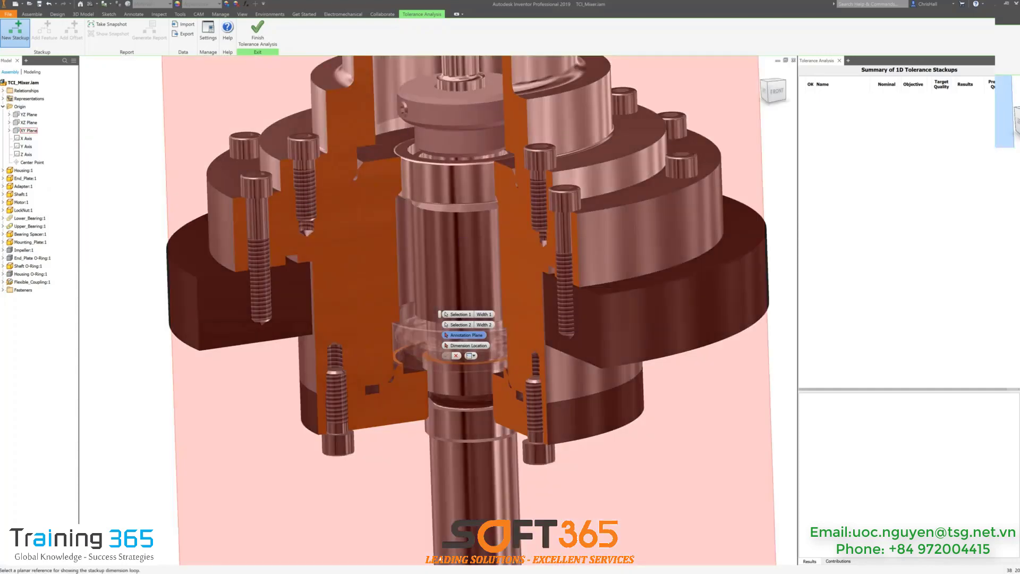
{"action": "left_click", "coordinate": [29, 130]}
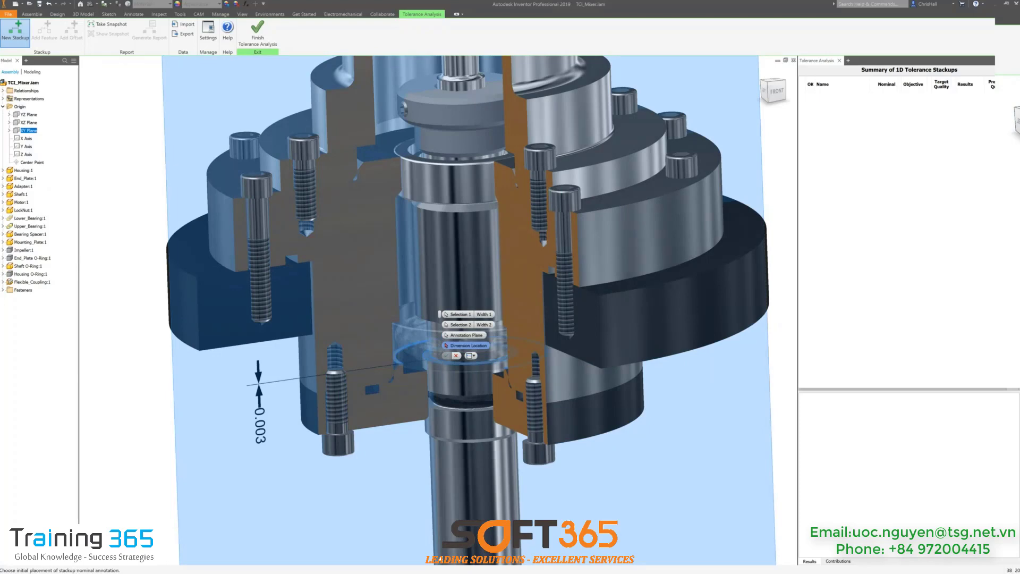
{"action": "left_click", "coordinate": [259, 425]}
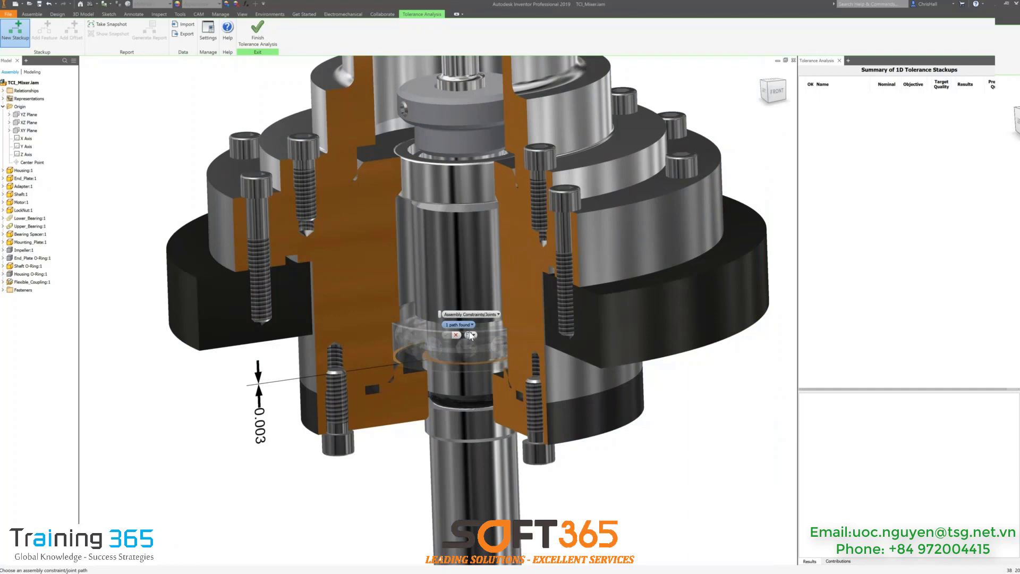
{"action": "left_click", "coordinate": [470, 335]}
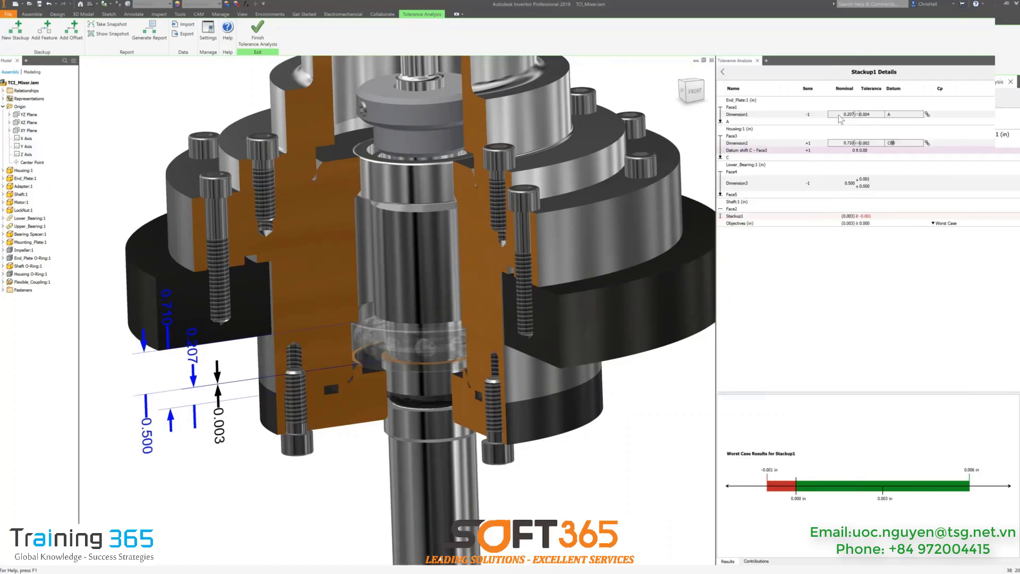
Examine Dimension1 and the End_Plate entry in the Stackup1 details.
{"action": "left_click", "coordinate": [839, 115]}
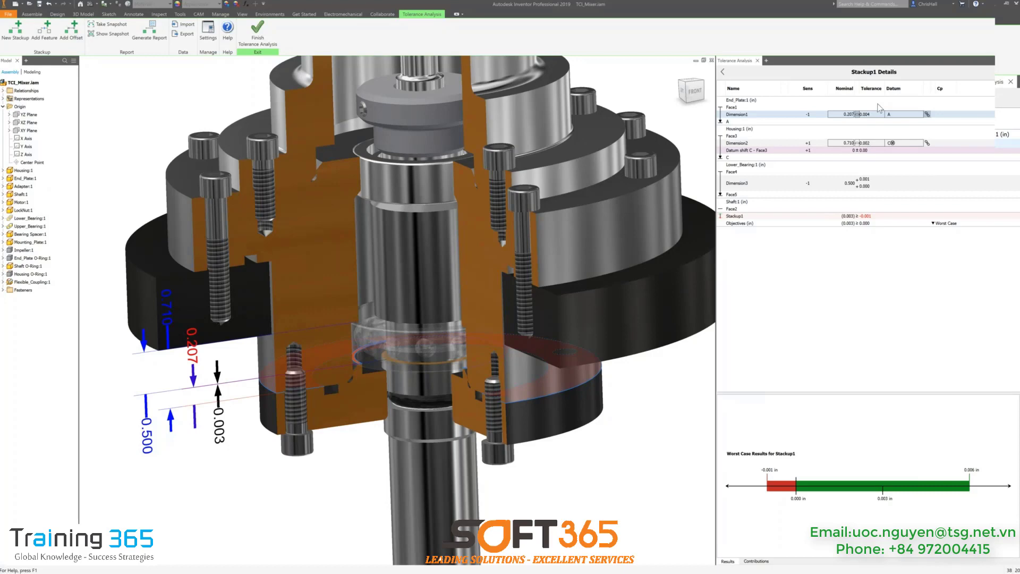
{"action": "left_click", "coordinate": [876, 101]}
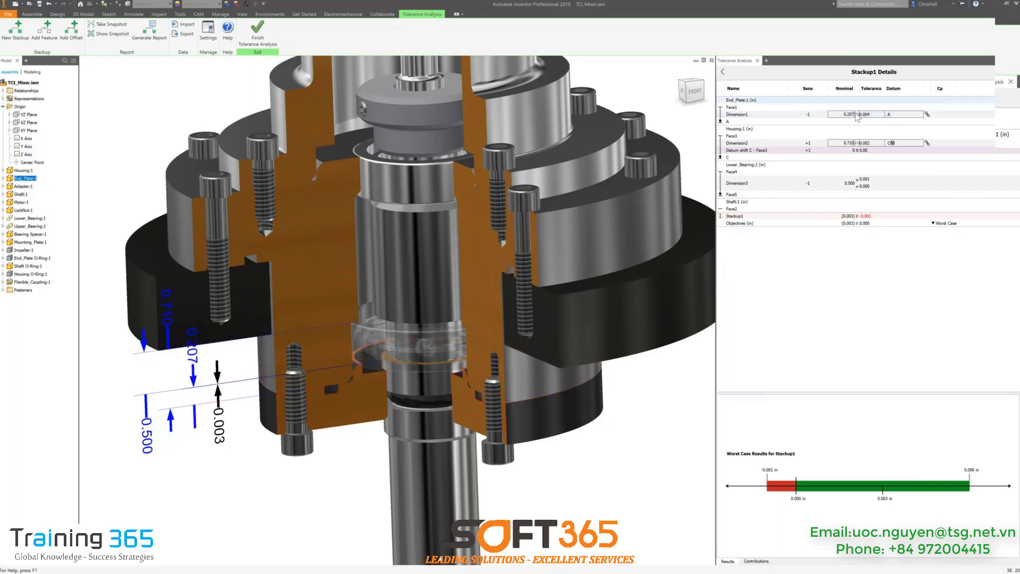
{"action": "left_click", "coordinate": [858, 116]}
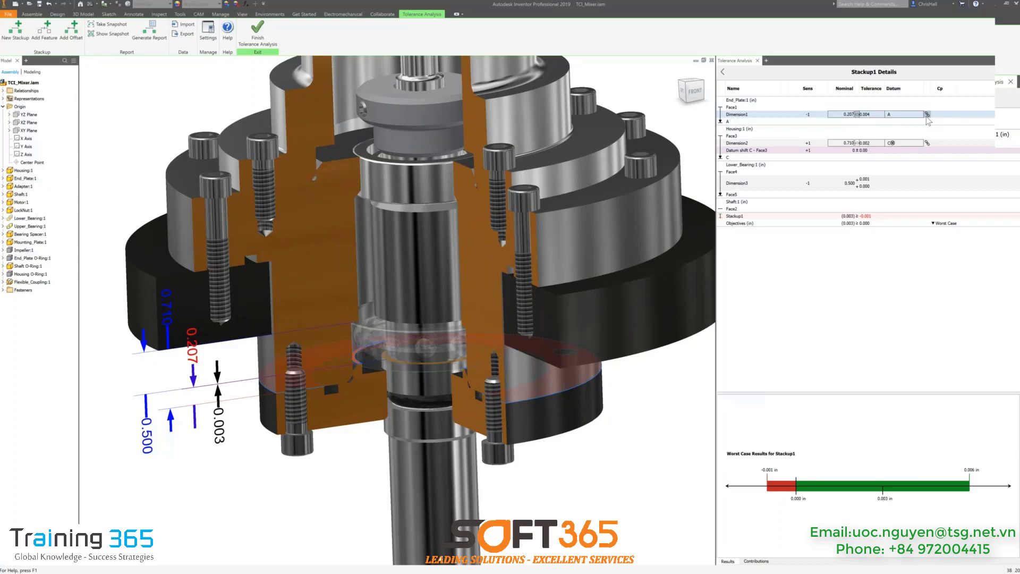
Switch the Stackup1 objective to RSS to review its results, and return it to Worst Case.
{"action": "left_click", "coordinate": [739, 130]}
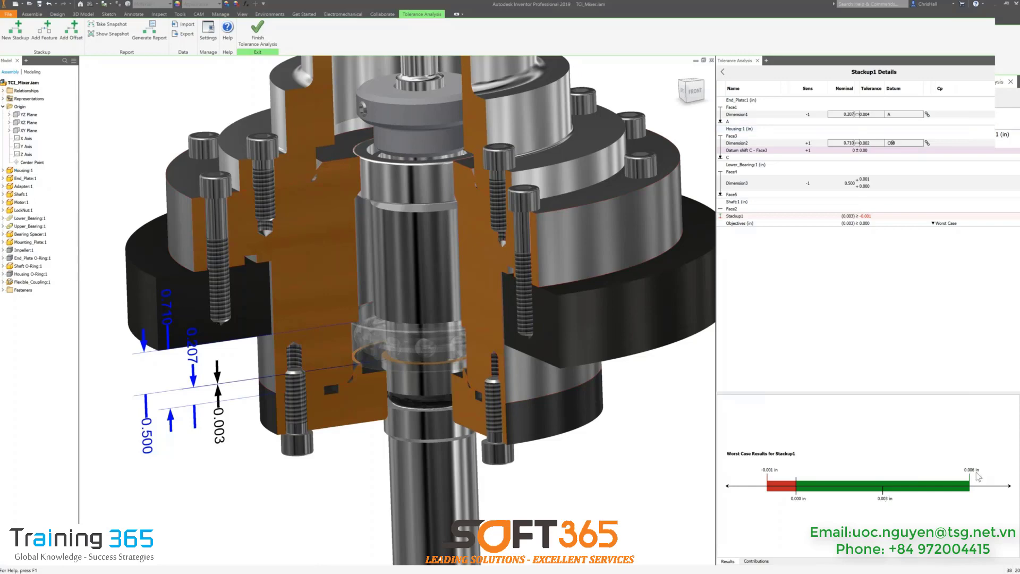
{"action": "left_click", "coordinate": [935, 226]}
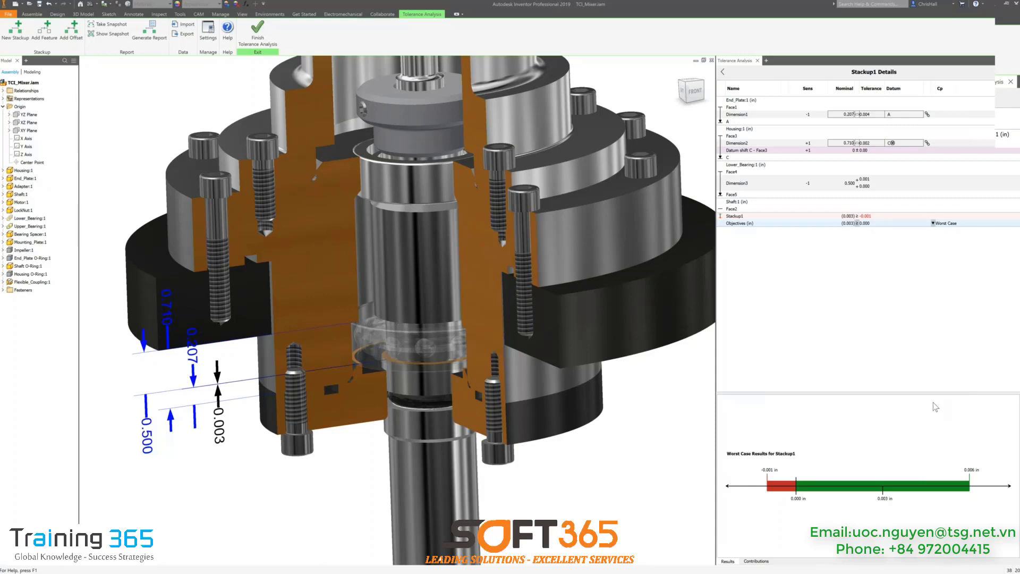
{"action": "key", "text": "Down"}
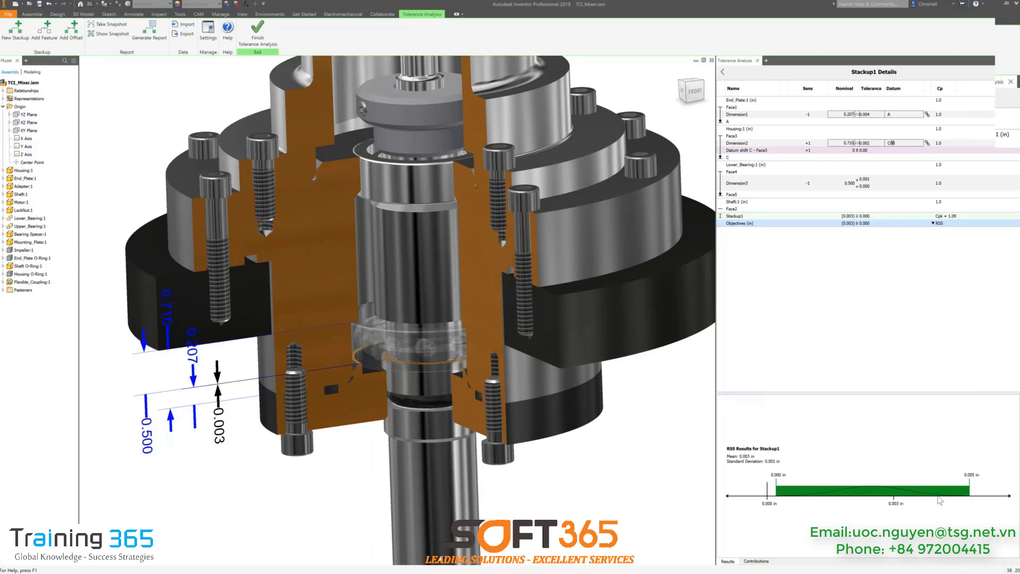
{"action": "left_click", "coordinate": [936, 225]}
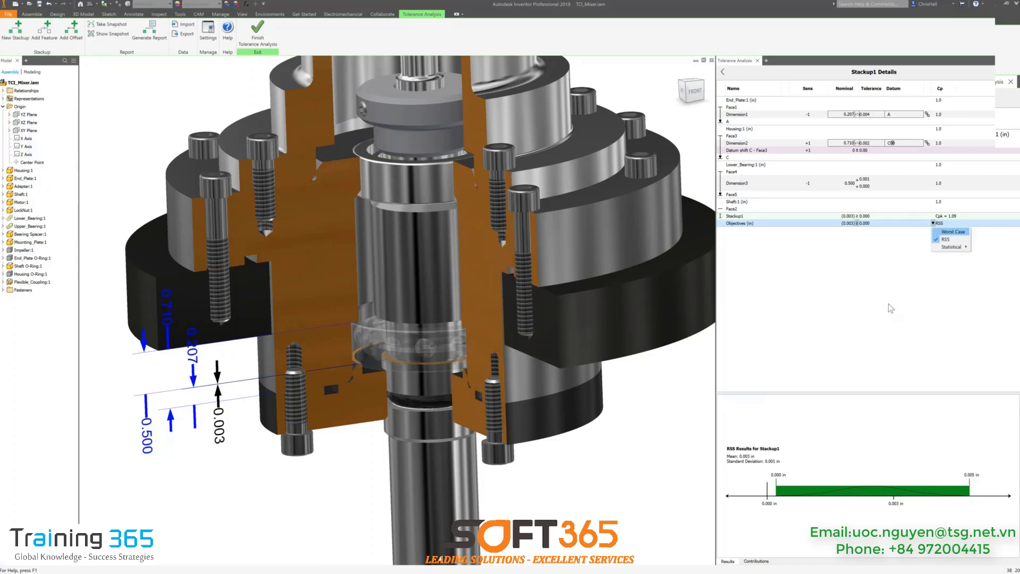
{"action": "key", "text": "Return"}
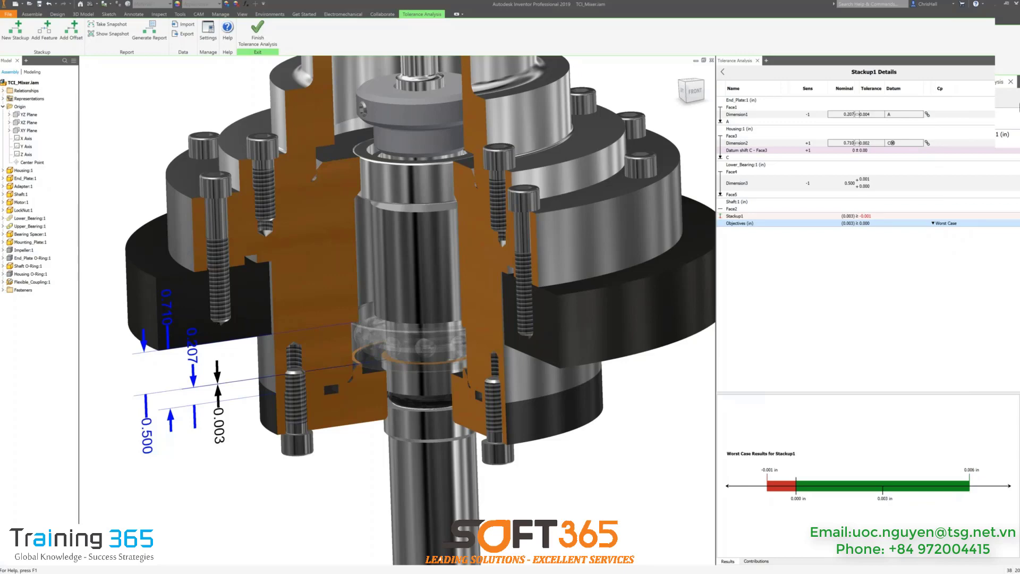
Set the tolerance of Dimension1 on the end plate to 0.002.
{"action": "left_click", "coordinate": [872, 115]}
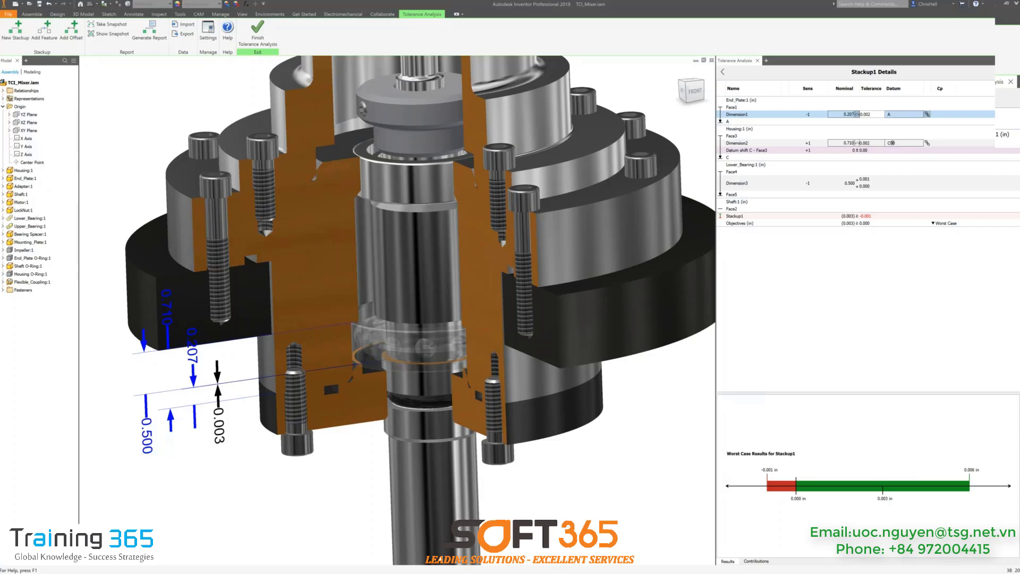
{"action": "key", "text": "Return"}
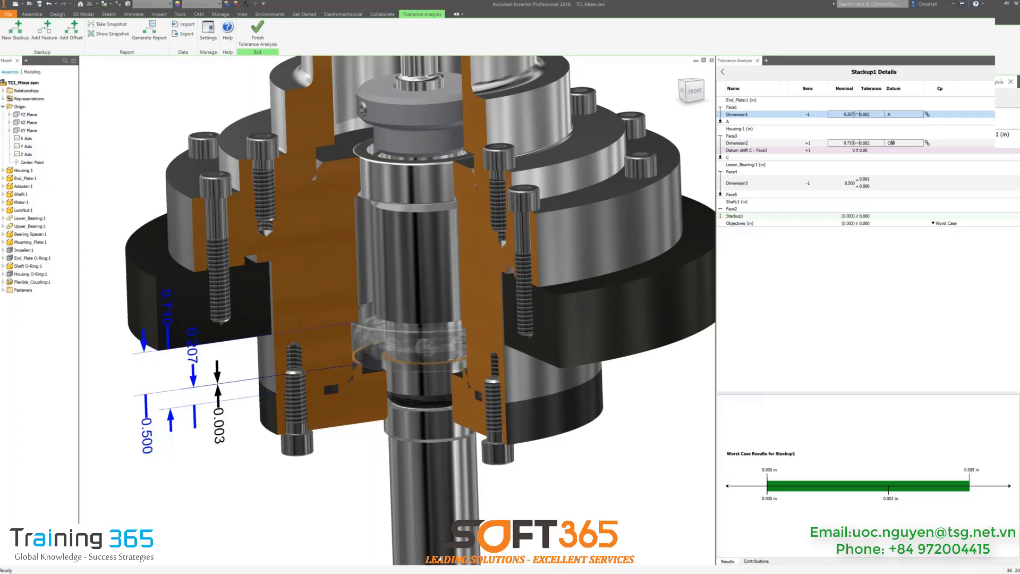
Return to the stackup summary and start a second stackup across the shaft gap at the flexible coupling, with the XY Plane as annotation plane.
{"action": "middle_click_drag", "start_coordinate": [397, 311], "coordinate": [422, 115], "text": "shift"}
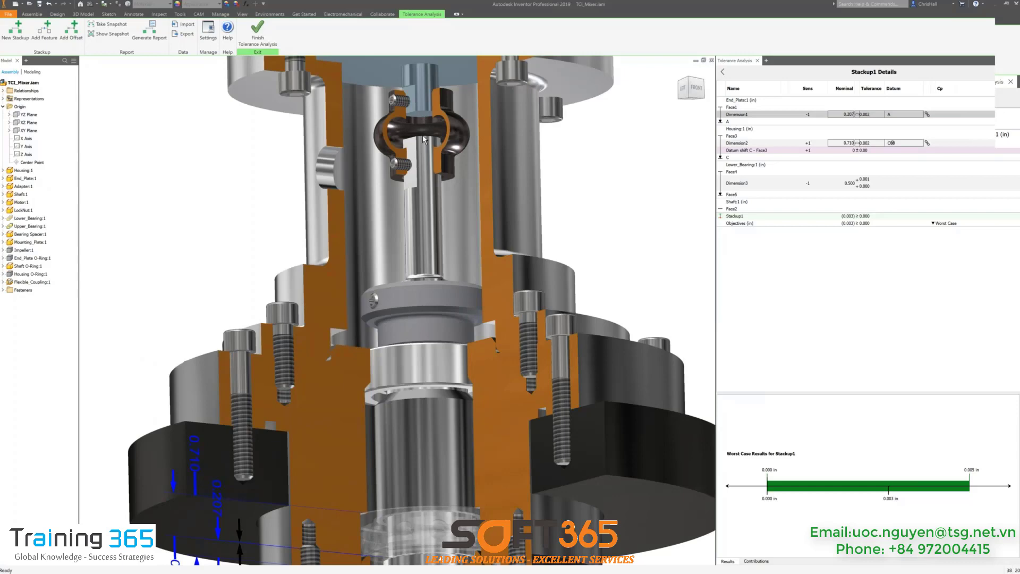
{"action": "key", "text": "F5"}
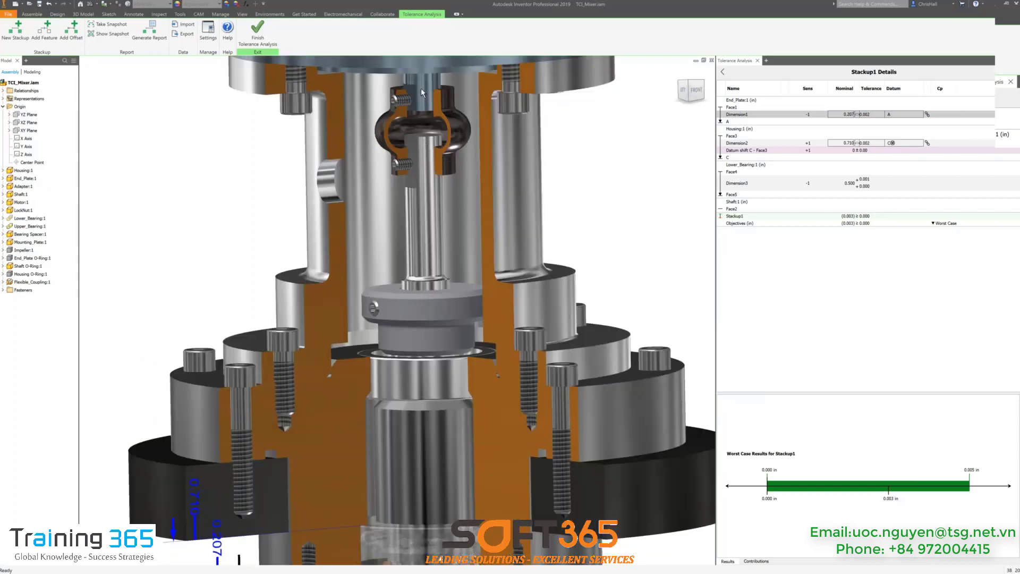
{"action": "key", "text": "shift+F5"}
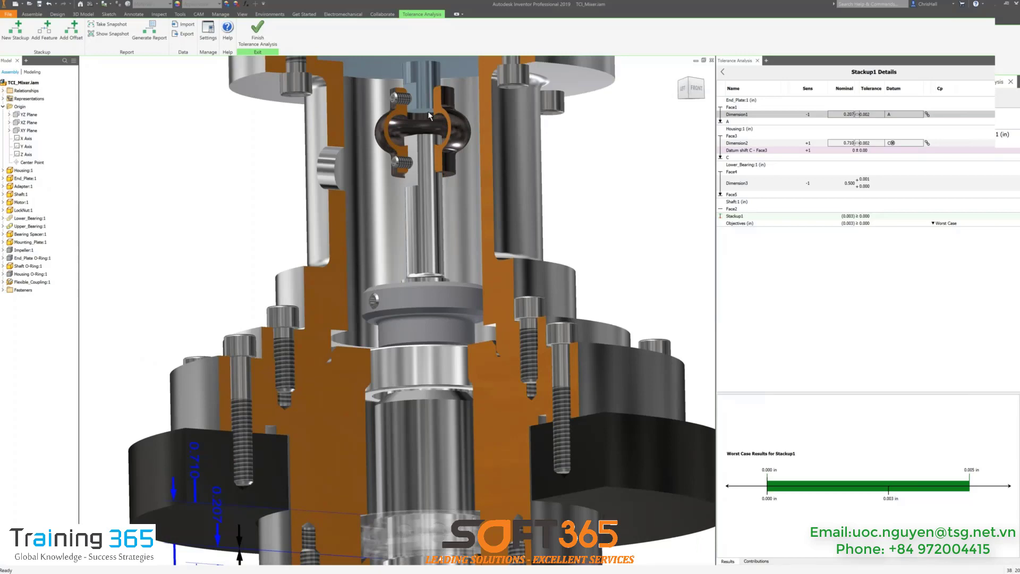
{"action": "left_click", "coordinate": [724, 73]}
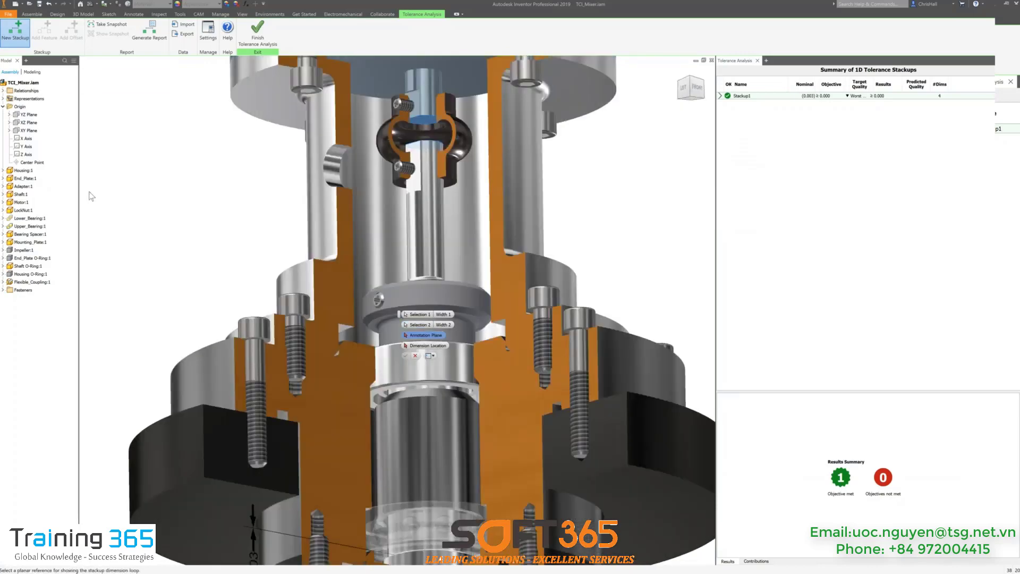
{"action": "left_click", "coordinate": [28, 130]}
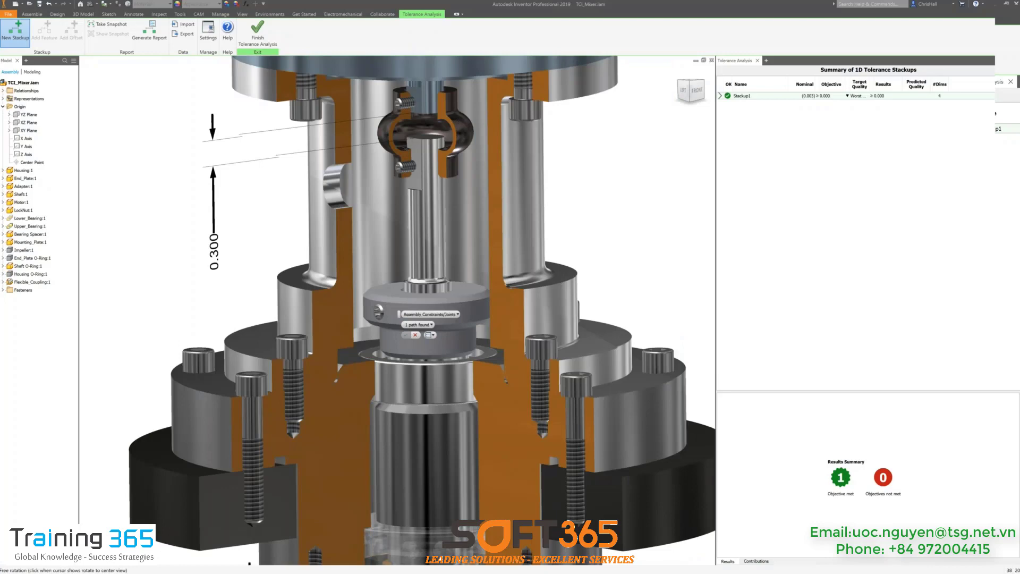
Accept the assembly constraint path for the second stackup and inspect the housing's Dimension5 in its details.
{"action": "left_click", "coordinate": [425, 325]}
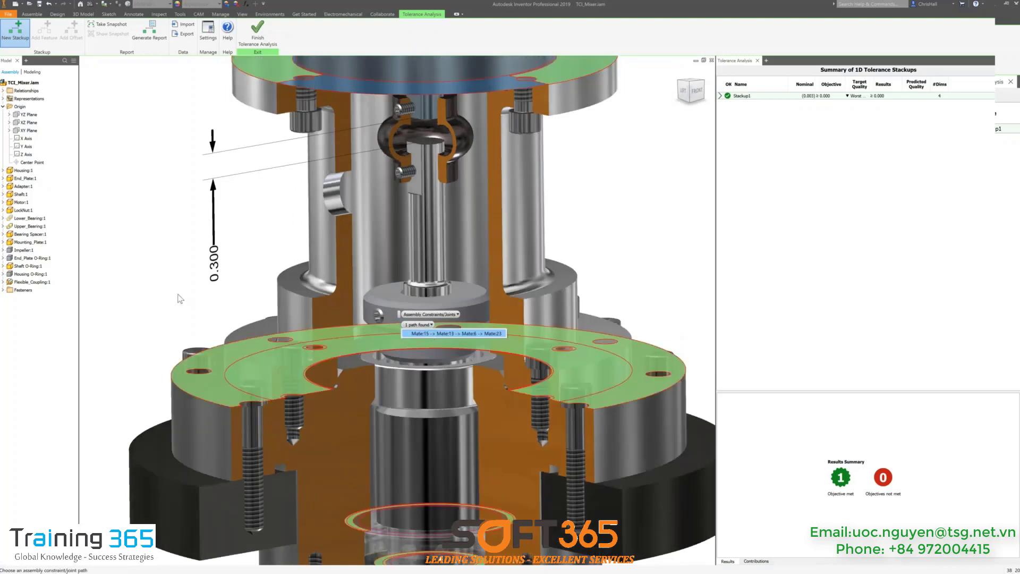
{"action": "scroll", "coordinate": [179, 299], "scroll_direction": "down", "scroll_amount": 3}
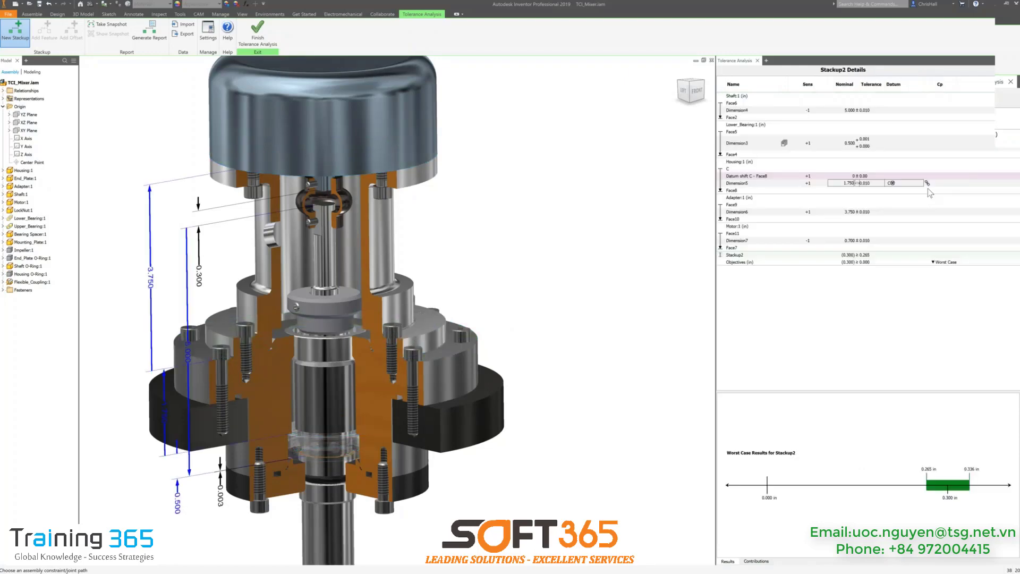
{"action": "left_click", "coordinate": [927, 187]}
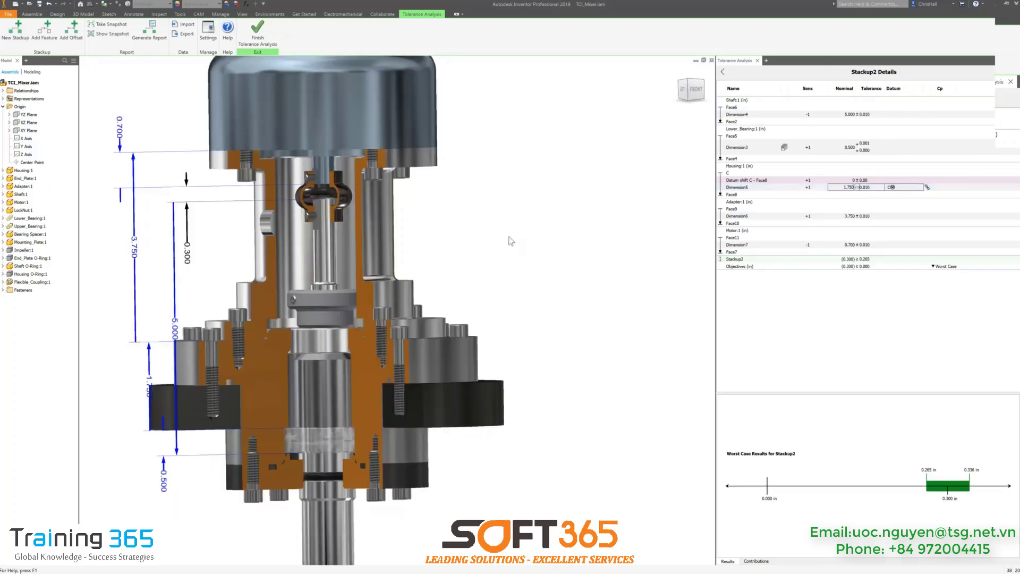
Finish the tolerance analysis of the mixer and open the Vane Pump.iam assembly.
{"action": "left_click", "coordinate": [29, 4]}
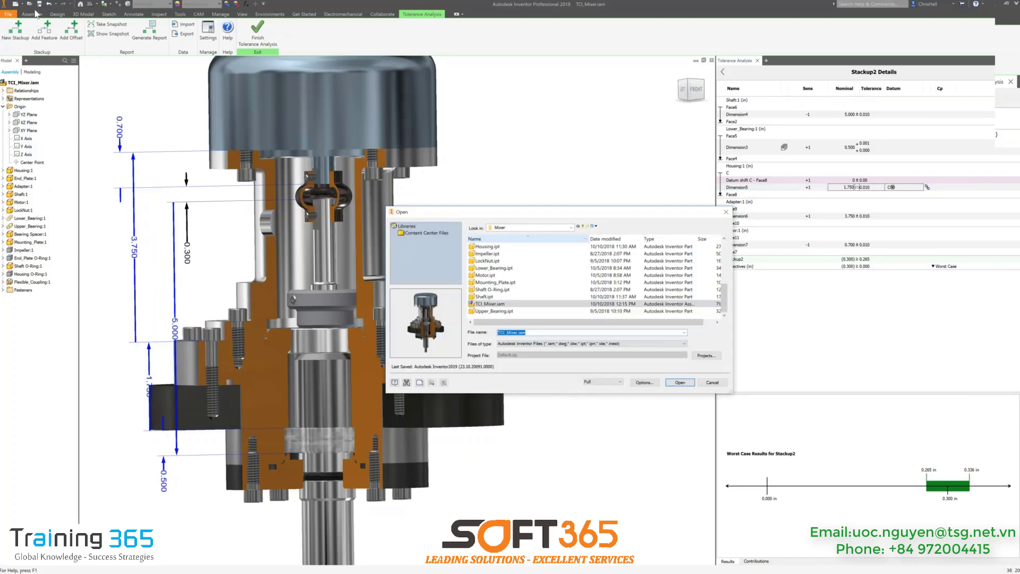
{"action": "key", "text": "Escape"}
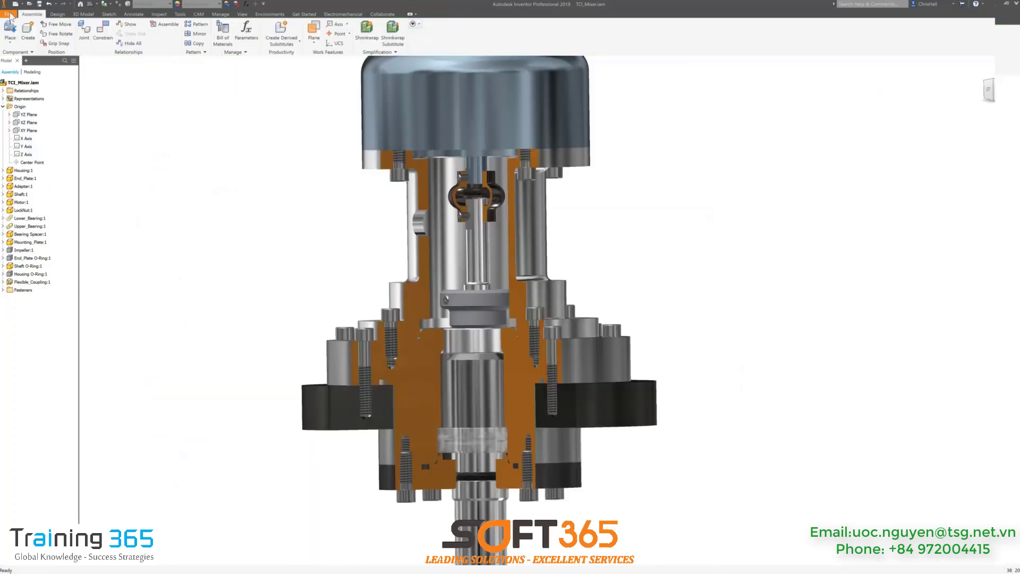
{"action": "left_click", "coordinate": [9, 14]}
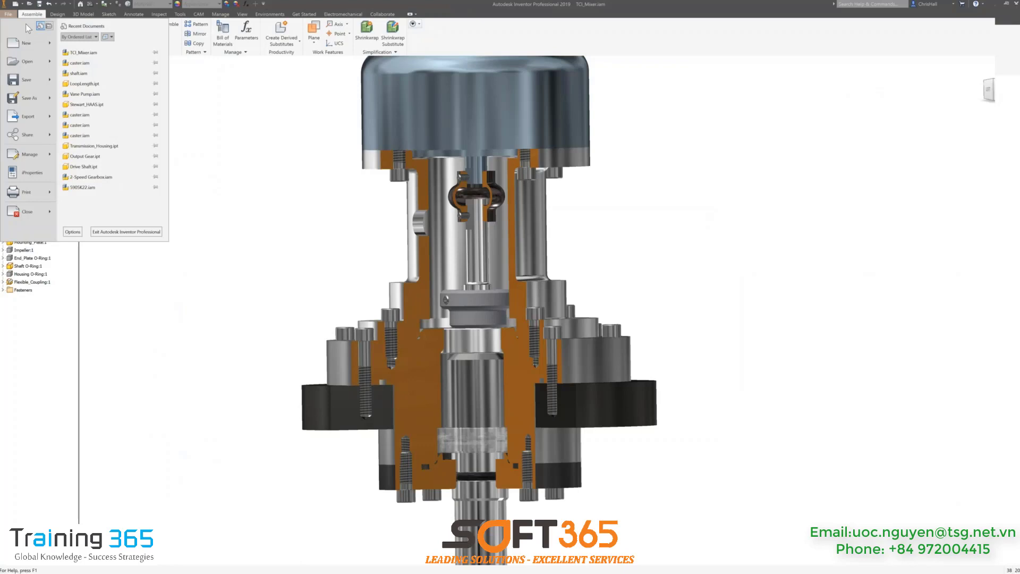
{"action": "mouse_move", "coordinate": [30, 54]}
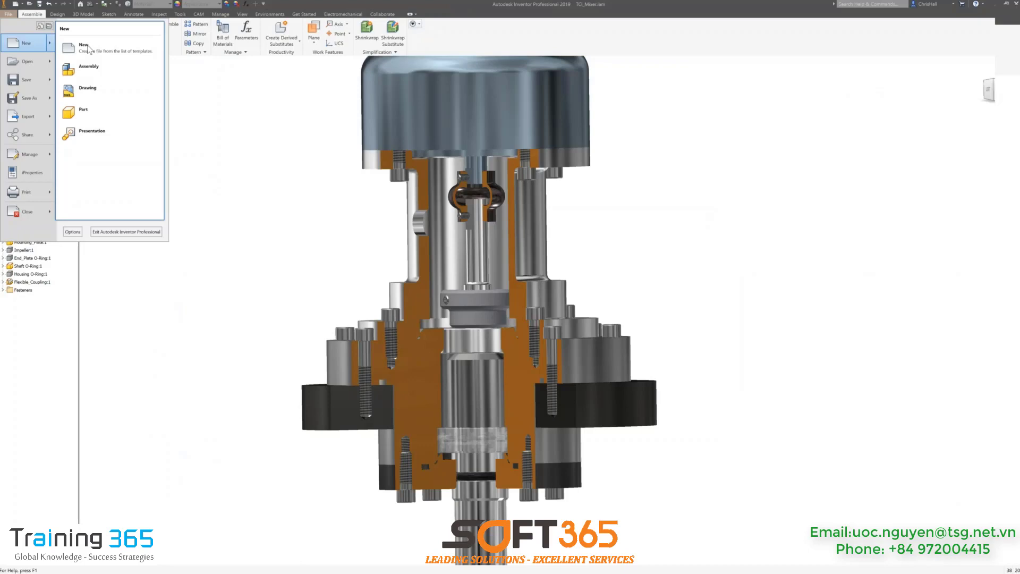
{"action": "left_click", "coordinate": [88, 46]}
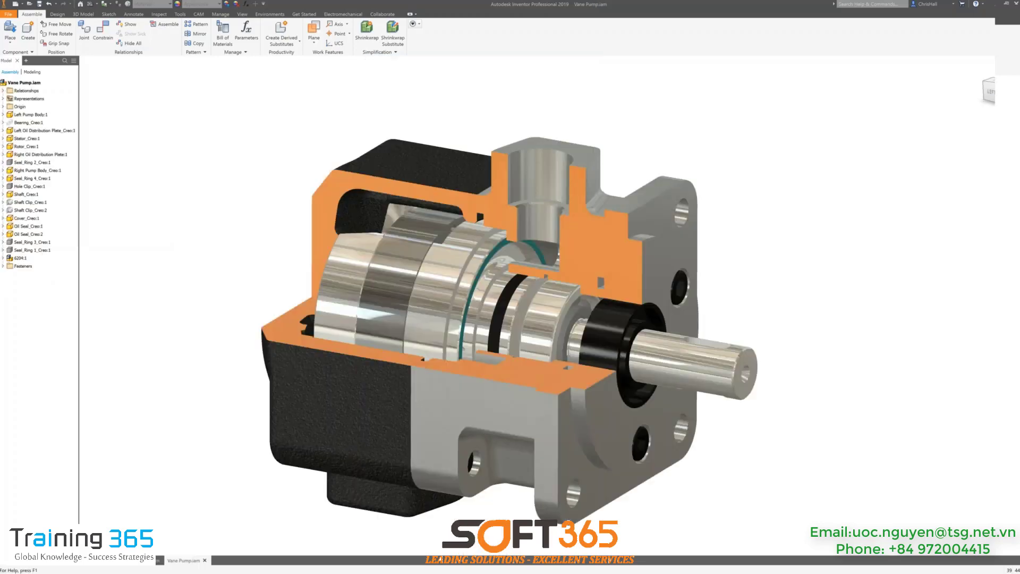
Enter the Tolerance Analysis environment for the vane pump, deleting its existing tolerance analysis data.
{"action": "middle_click_drag", "start_coordinate": [509, 330], "coordinate": [549, 304], "text": "shift"}
{"action": "middle_click_drag", "start_coordinate": [431, 269], "coordinate": [411, 261], "text": "shift"}
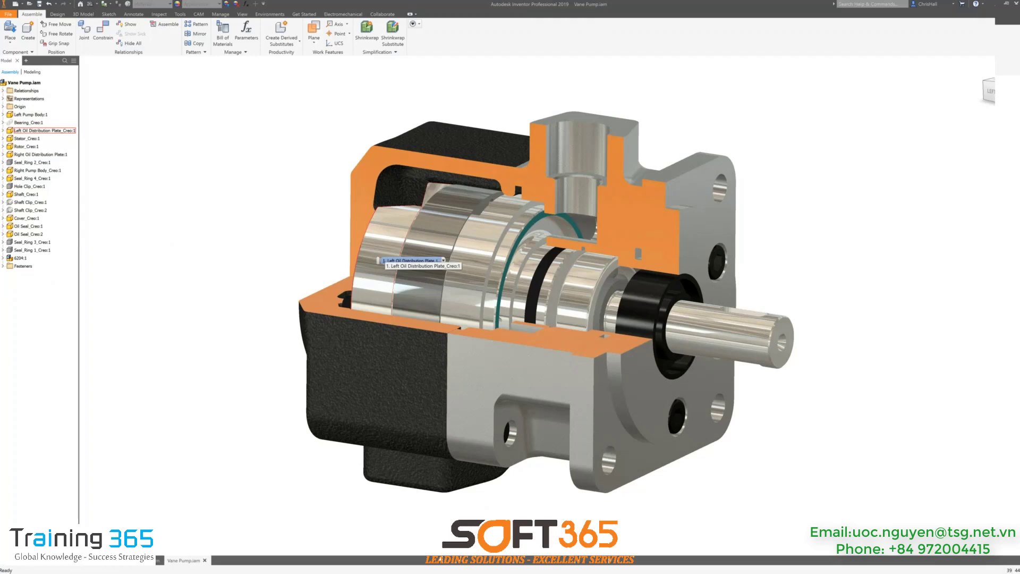
{"action": "left_click", "coordinate": [270, 14]}
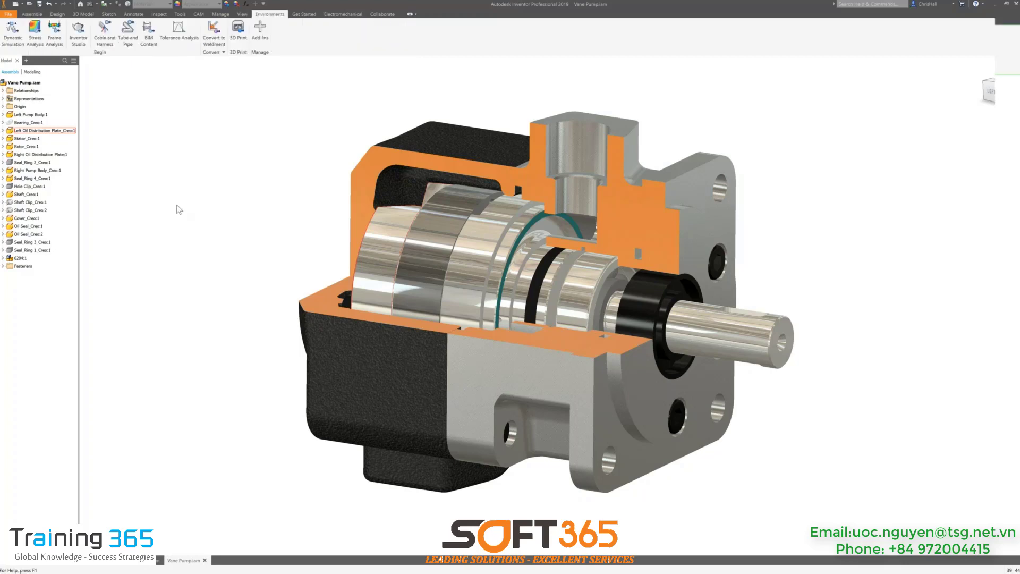
{"action": "left_click", "coordinate": [179, 29]}
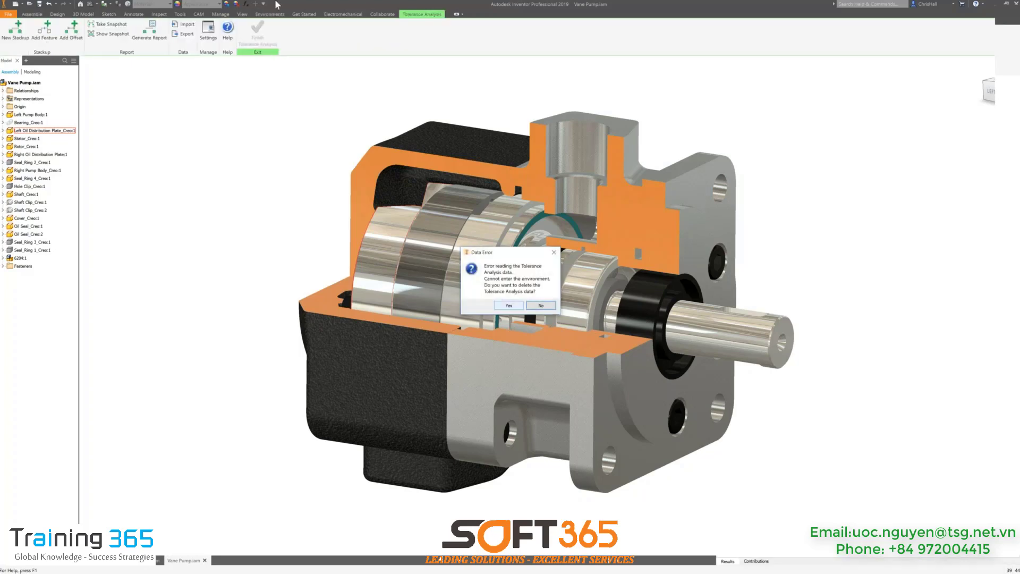
{"action": "key", "text": "Return"}
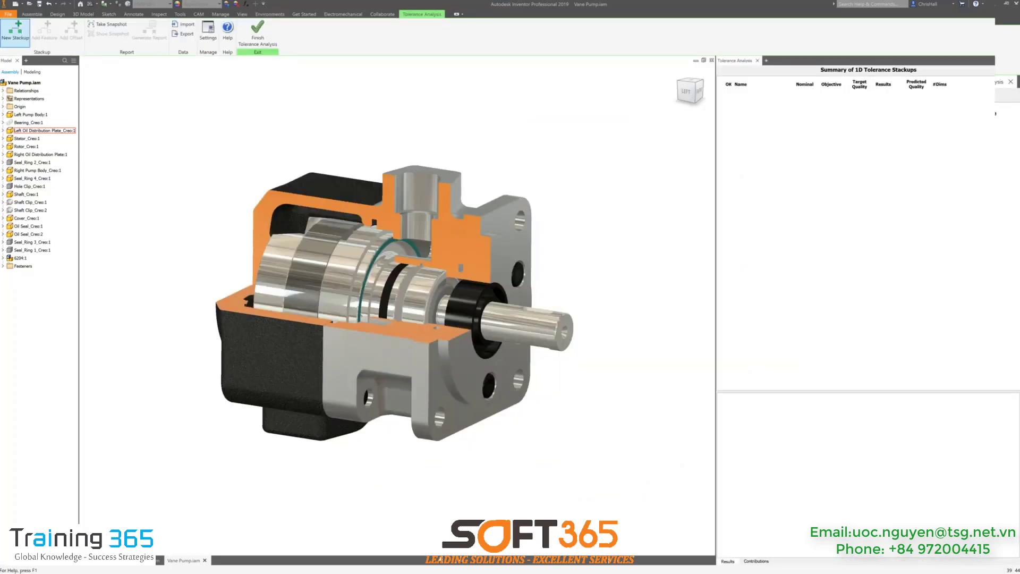
Start a new stackup from the ring-shaped face at the Right Oil Distribution Plate and define its end face inside the pump.
{"action": "left_click", "coordinate": [15, 30]}
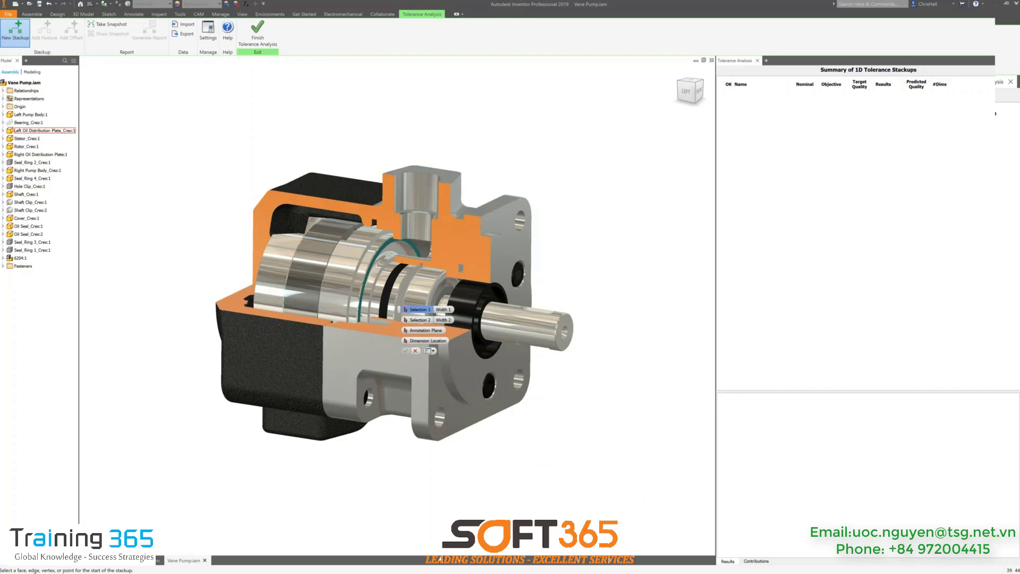
{"action": "middle_click_drag", "start_coordinate": [372, 276], "coordinate": [414, 279], "text": "shift"}
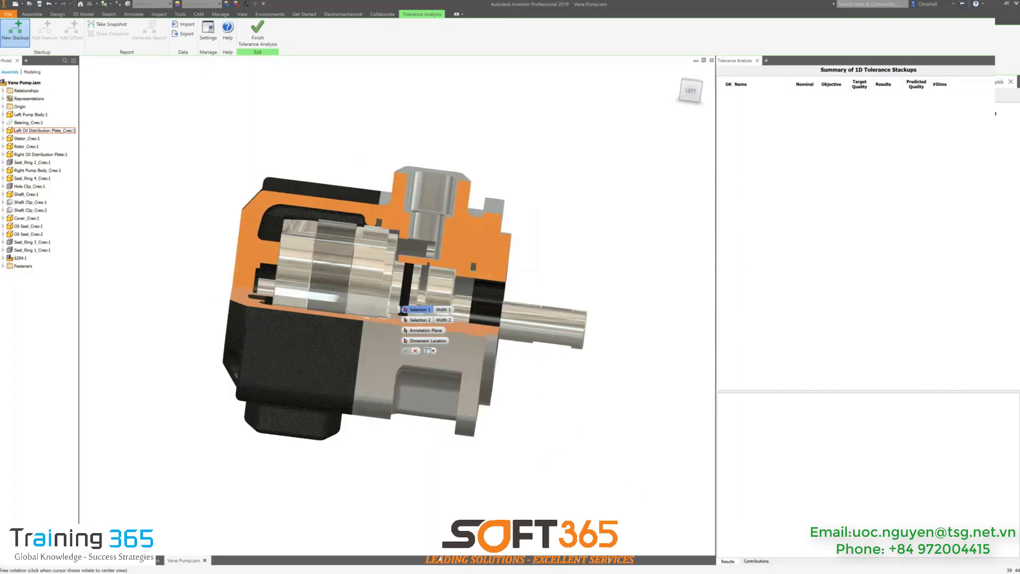
{"action": "scroll", "coordinate": [337, 266], "scroll_direction": "up", "scroll_amount": 4}
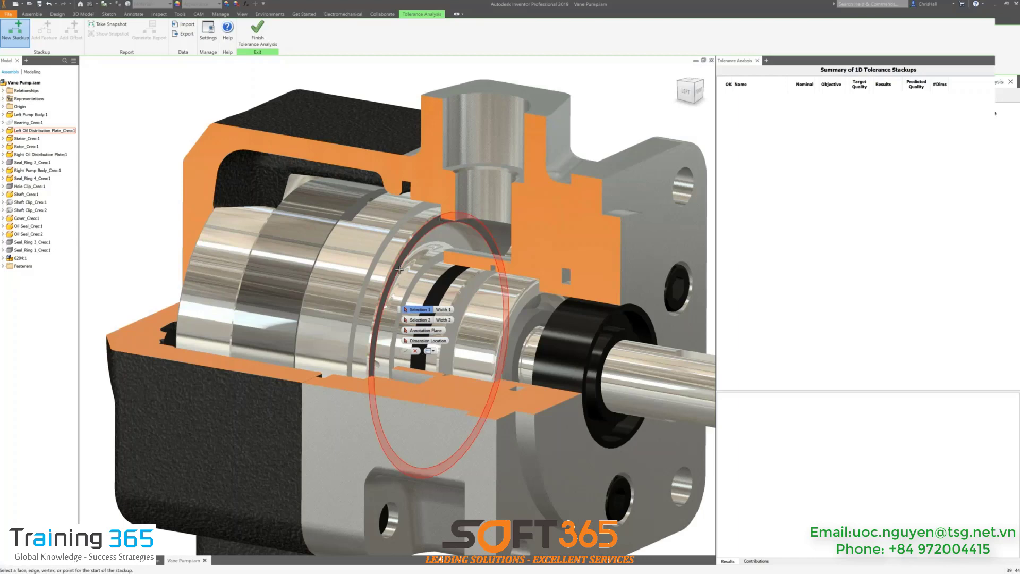
{"action": "left_click", "coordinate": [399, 270]}
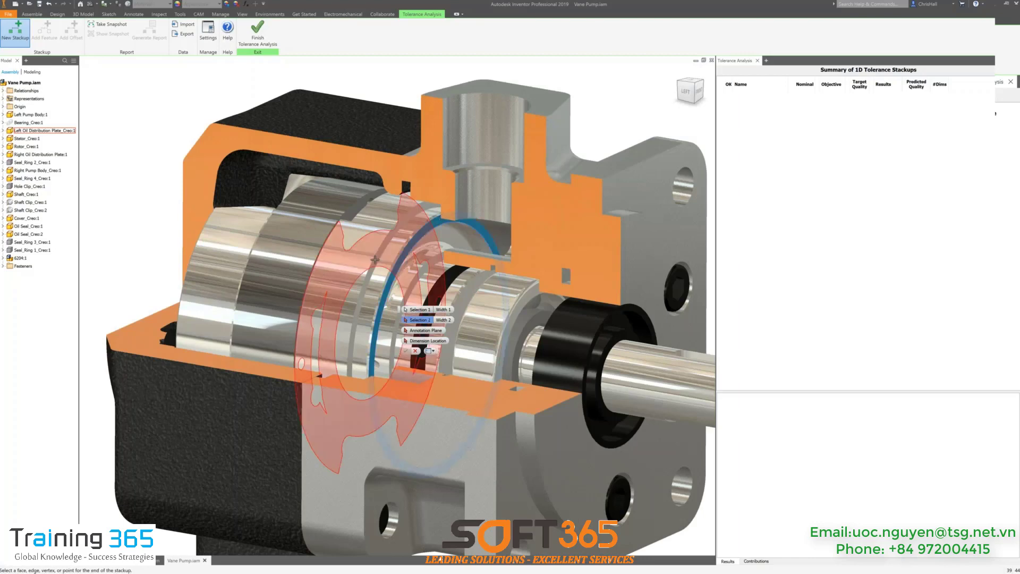
{"action": "middle_click_drag", "start_coordinate": [375, 260], "coordinate": [251, 265], "text": "shift"}
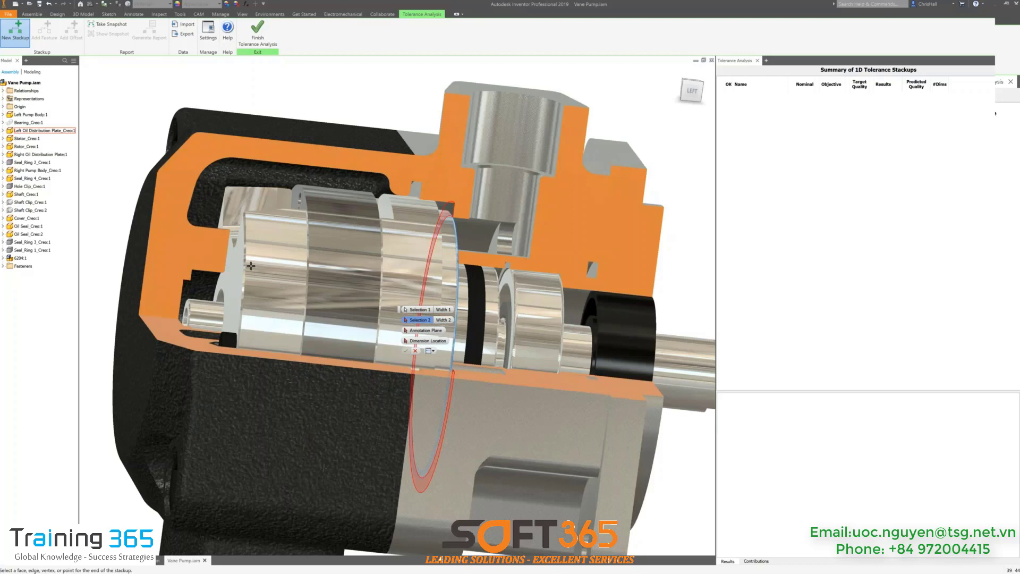
{"action": "left_click", "coordinate": [250, 266]}
Use the pump body's cut section face as annotation plane and place the stackup dimension above the pump.
{"action": "middle_click_drag", "start_coordinate": [250, 266], "coordinate": [193, 263], "text": "shift"}
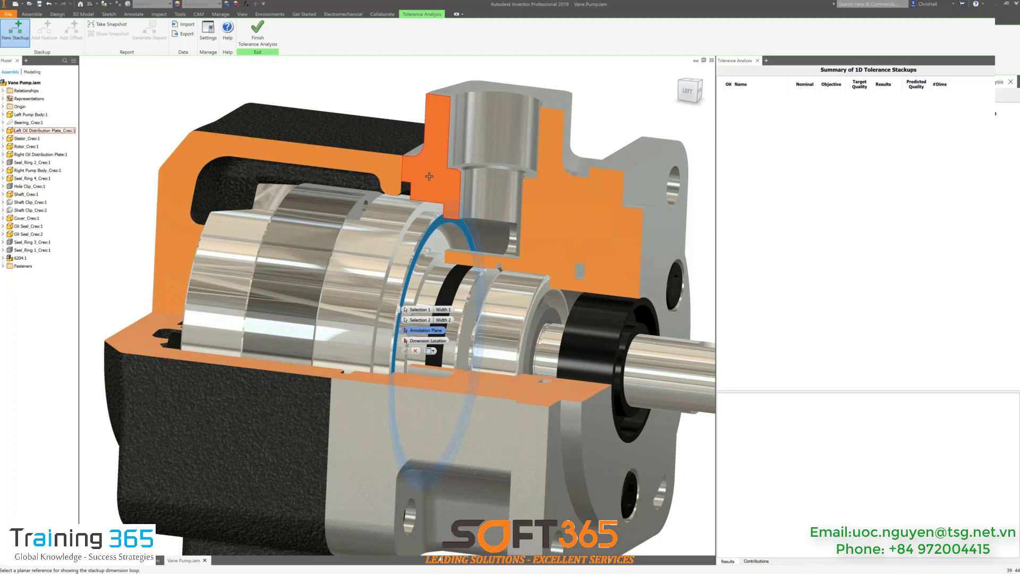
{"action": "left_click", "coordinate": [435, 178]}
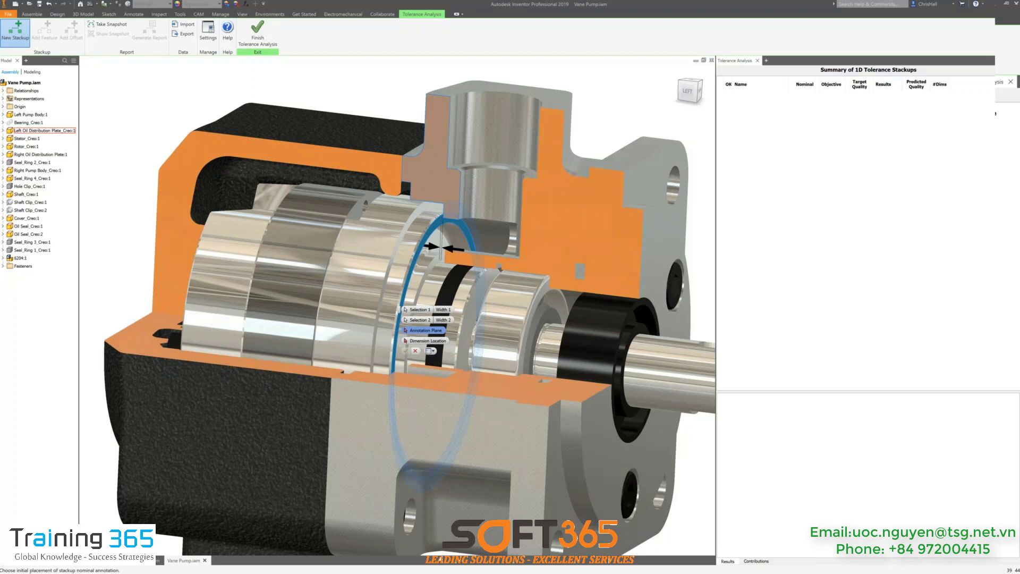
{"action": "left_click", "coordinate": [386, 74]}
Switch the stackup path to manual selection and choose the stator, Left Oil Distribution Plate, Left Pump Body and Right Pump Body.
{"action": "left_click", "coordinate": [431, 309]}
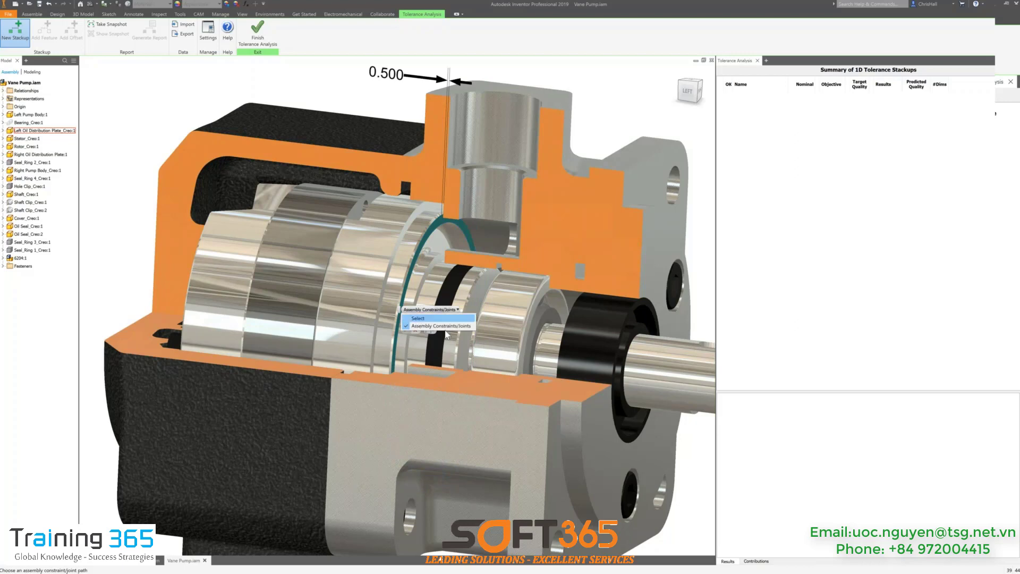
{"action": "left_click", "coordinate": [418, 317]}
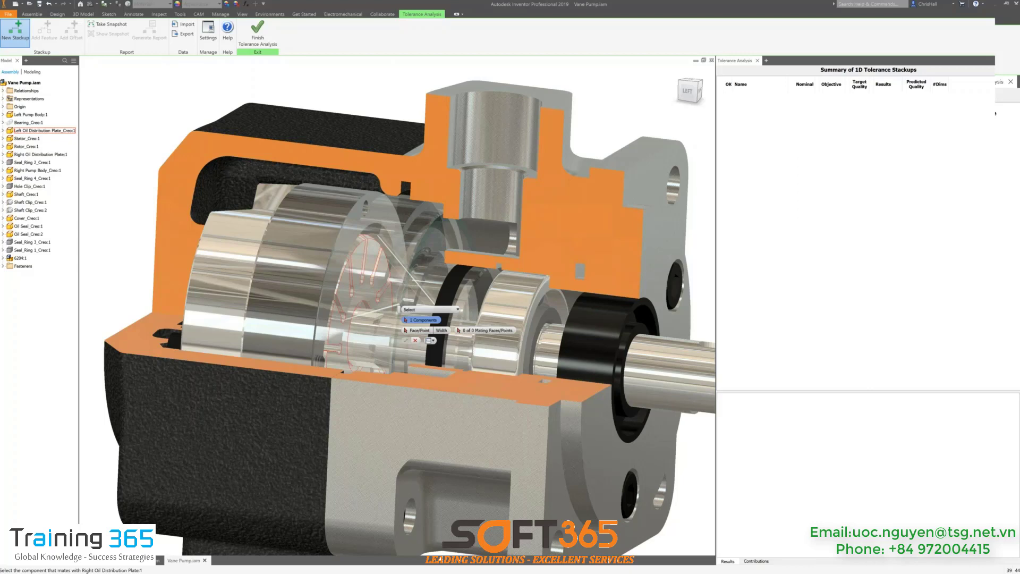
{"action": "middle_click_drag", "start_coordinate": [340, 202], "coordinate": [316, 169]}
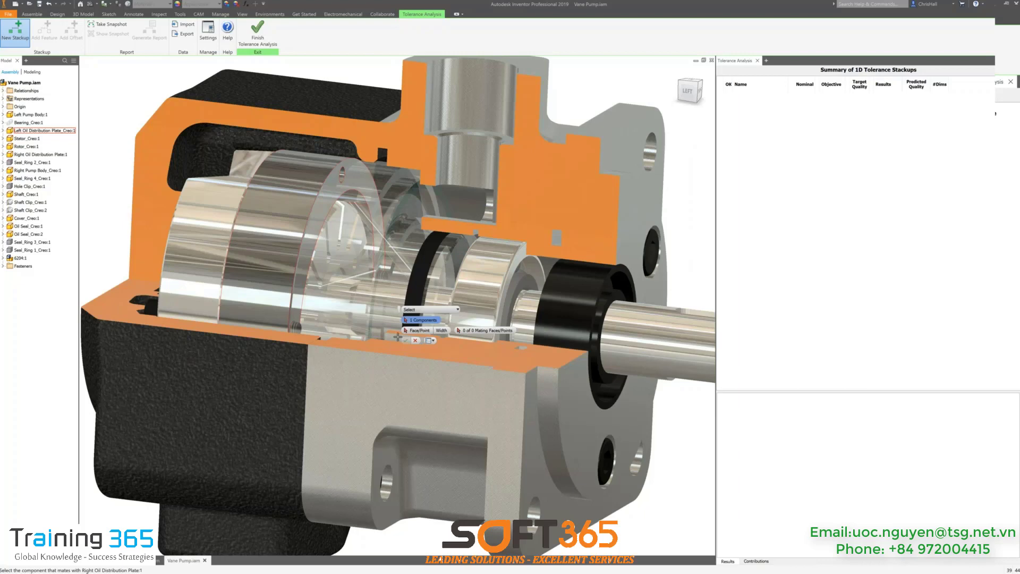
{"action": "left_click", "coordinate": [302, 161]}
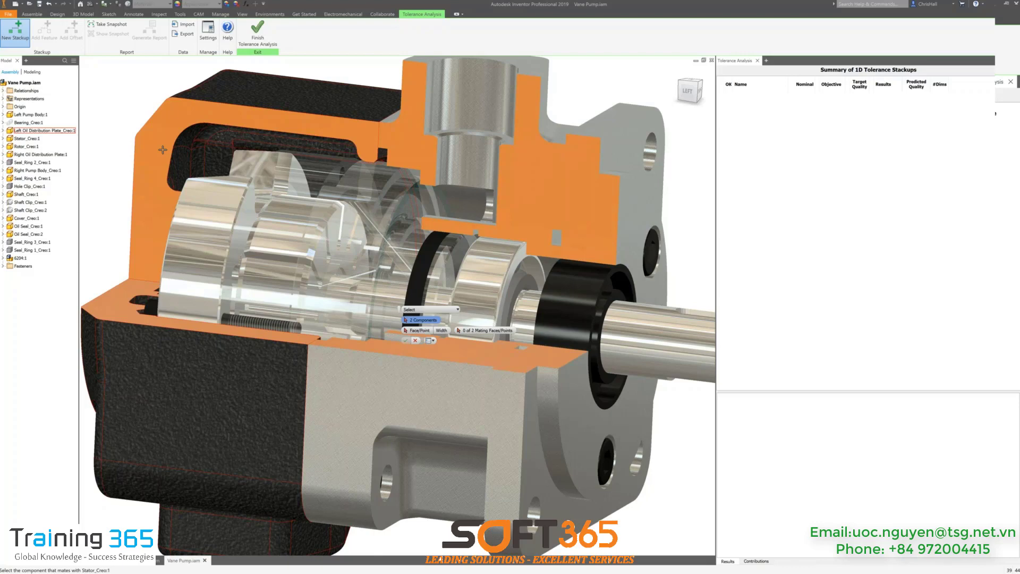
{"action": "left_click", "coordinate": [162, 149]}
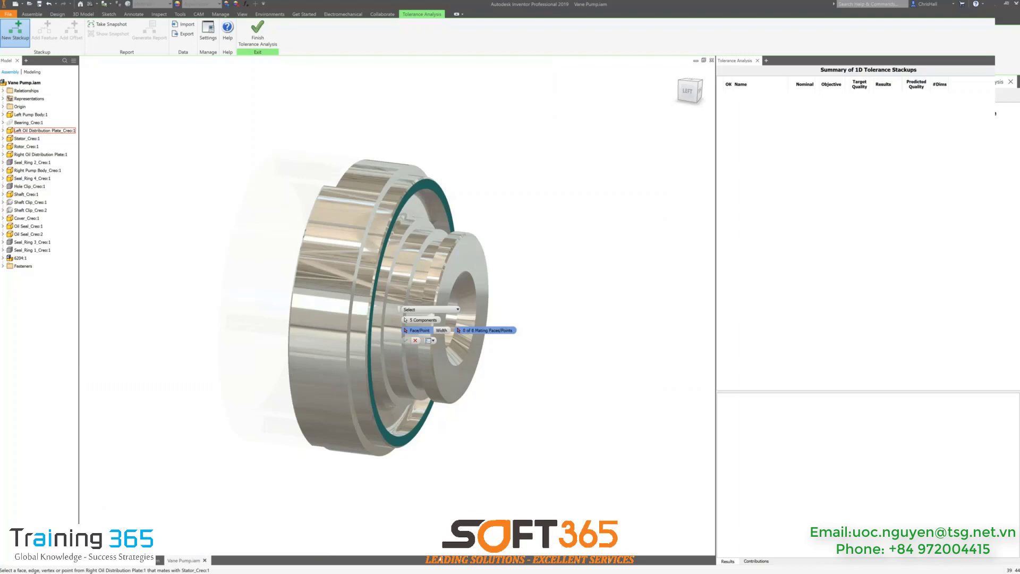
Pick the mating faces between the Right Oil Distribution Plate and the stator, and between the stator and the Left Oil Distribution Plate.
{"action": "middle_click_drag", "start_coordinate": [297, 250], "coordinate": [387, 247], "text": "shift"}
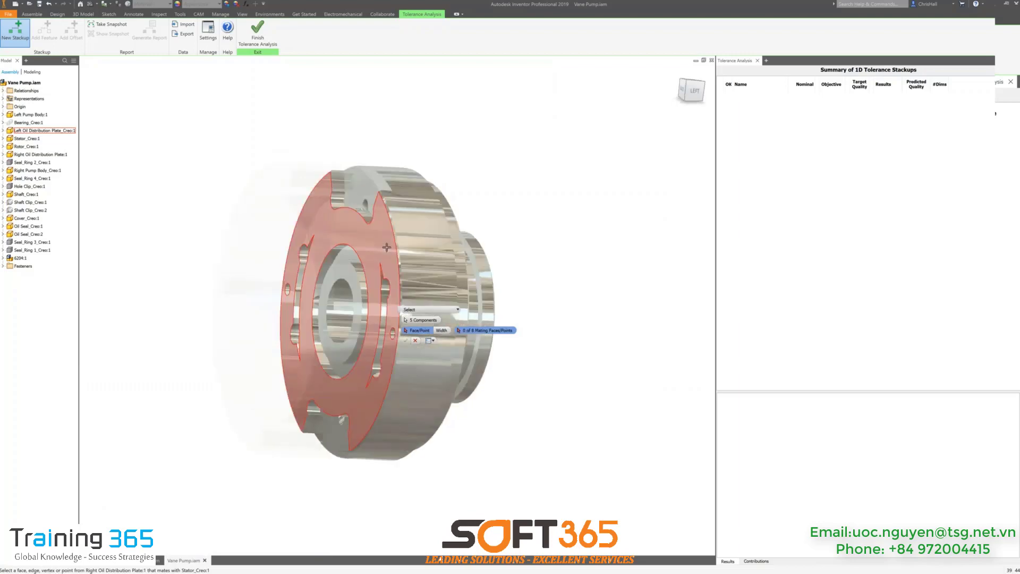
{"action": "left_click", "coordinate": [387, 247]}
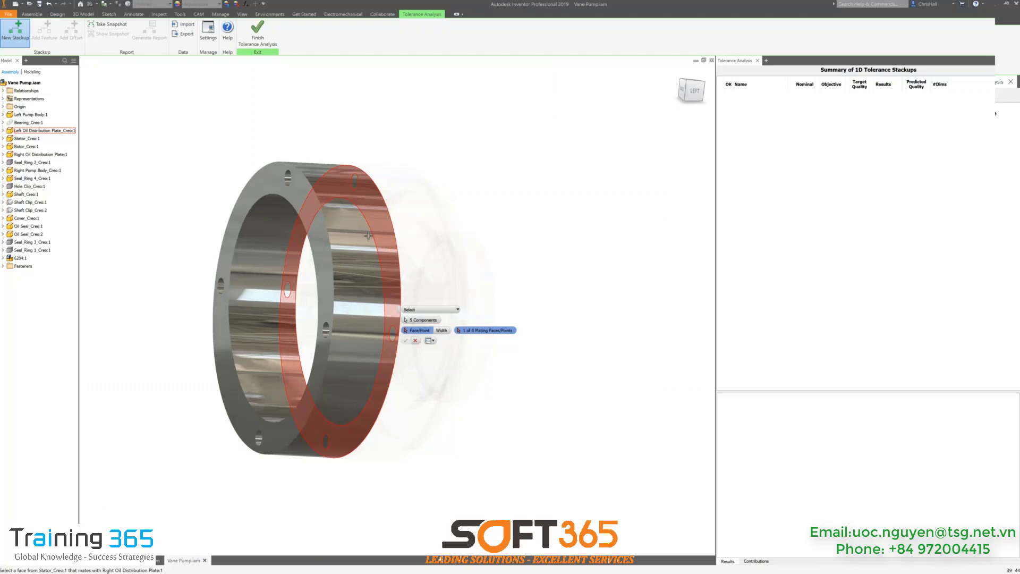
{"action": "left_click", "coordinate": [368, 235]}
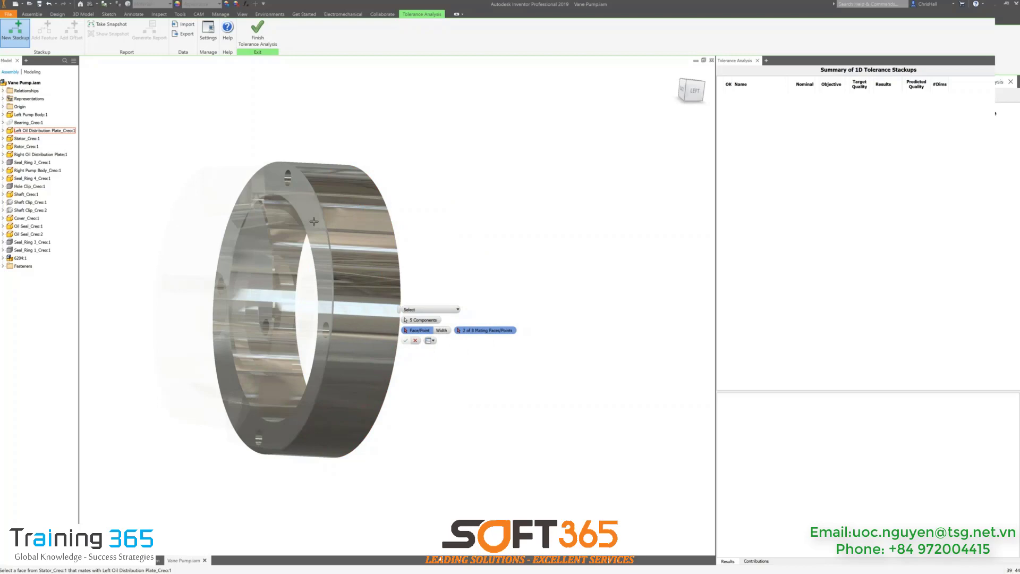
{"action": "left_click", "coordinate": [314, 221]}
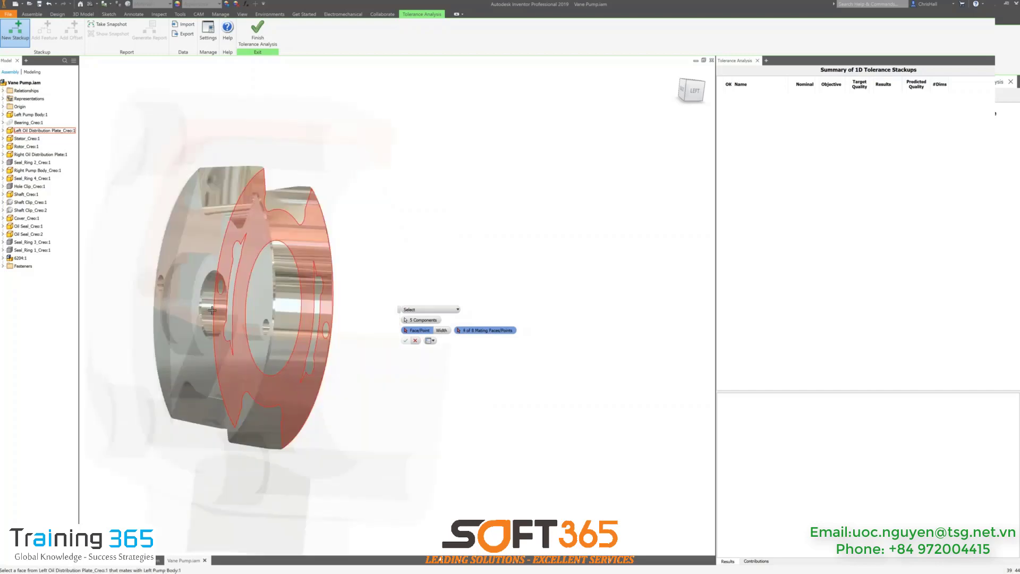
Pick the mating faces between the Left Oil Distribution Plate and Left Pump Body, and between the two pump bodies.
{"action": "left_click", "coordinate": [212, 310]}
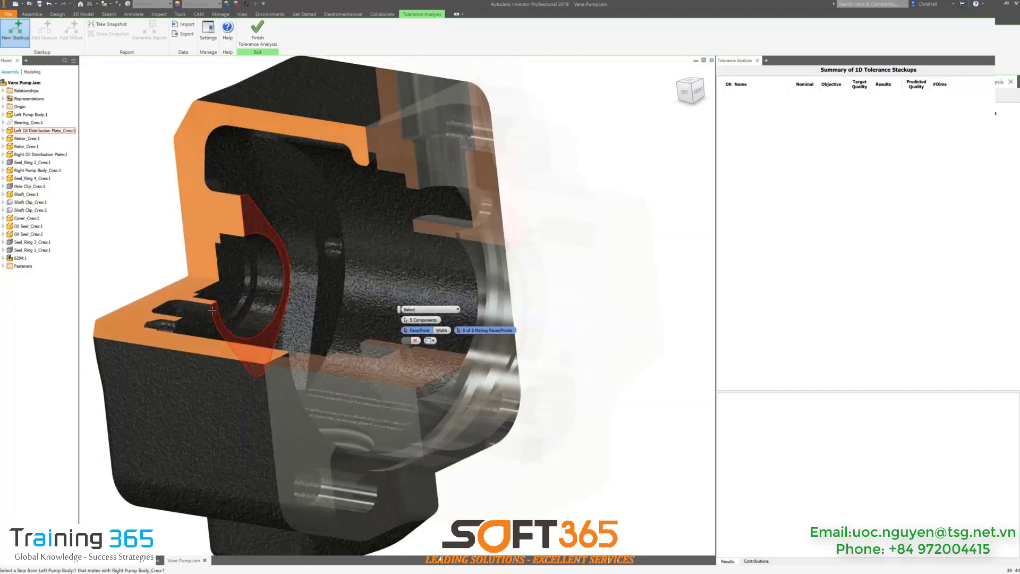
{"action": "mouse_move", "coordinate": [212, 310]}
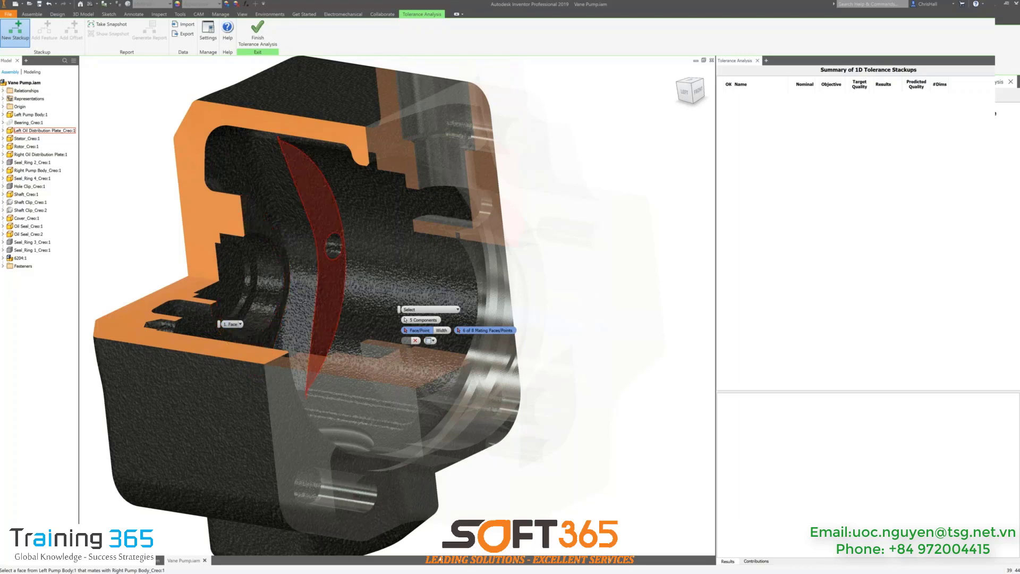
{"action": "middle_click_drag", "start_coordinate": [302, 303], "coordinate": [315, 301], "text": "shift"}
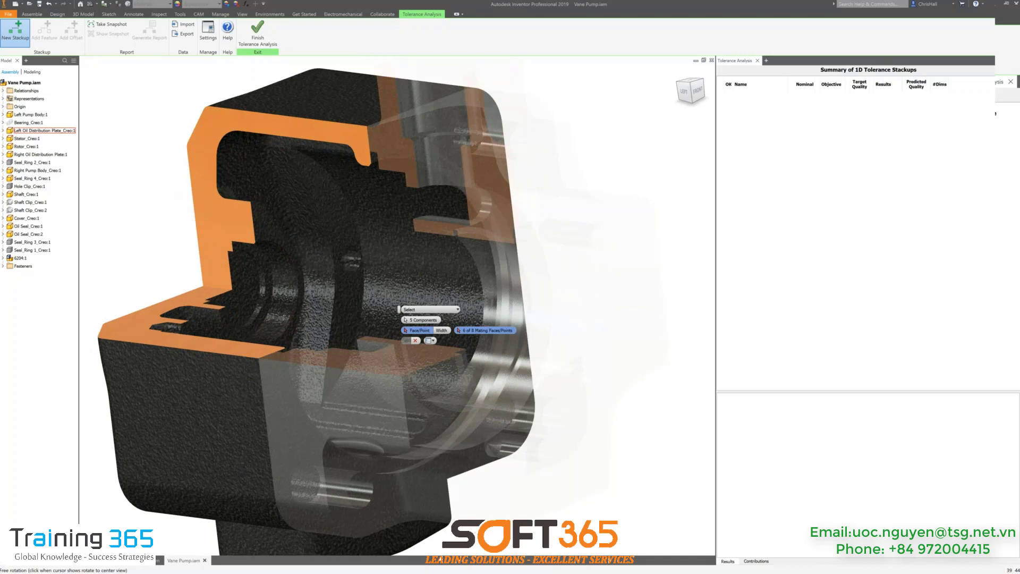
{"action": "middle_click_drag", "start_coordinate": [315, 301], "coordinate": [332, 341], "text": "shift"}
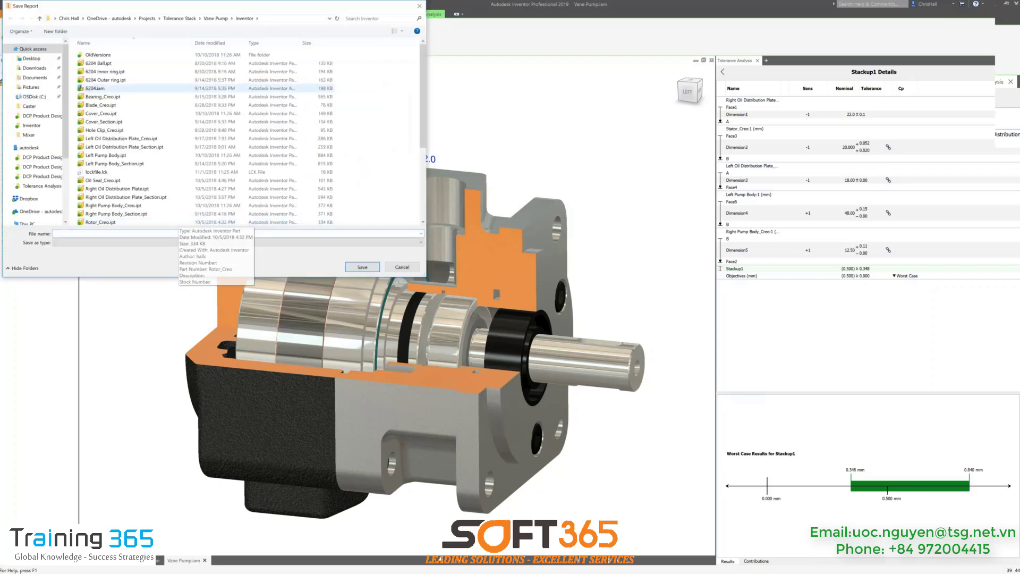
Save the vane pump's tolerance stackup report on the Desktop, naming it with the presenter's surname.
{"action": "left_click", "coordinate": [31, 59]}
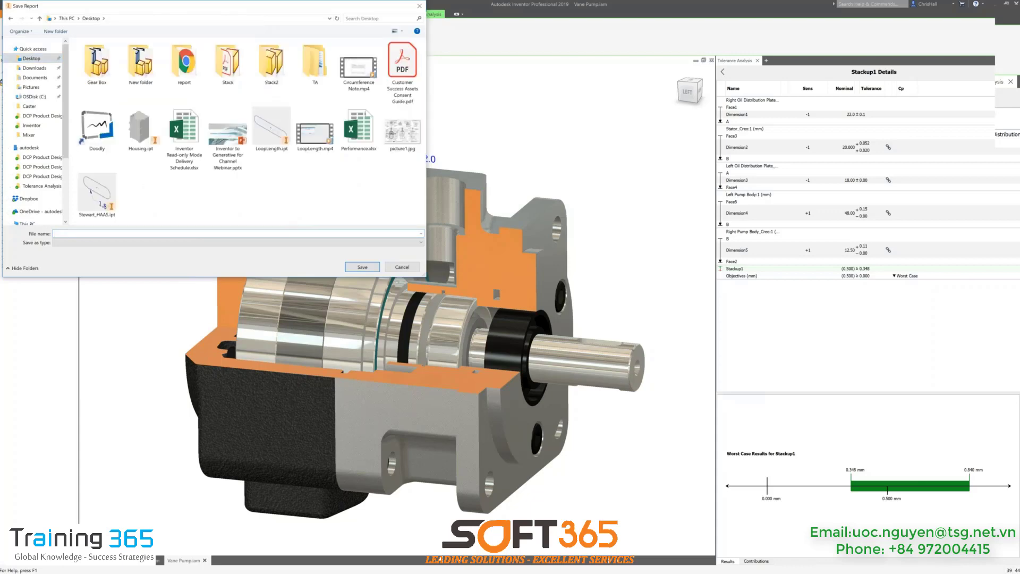
{"action": "type", "text": "hall"}
{"action": "left_click", "coordinate": [362, 268]}
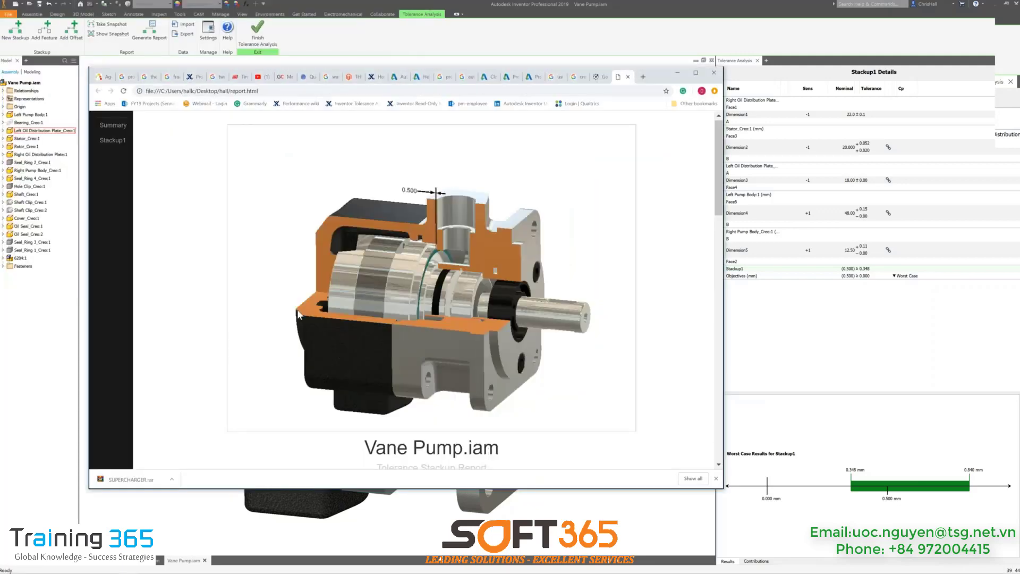
Review the Vane Pump.iam tolerance report, including its stackup summary, model image, dimension tolerance table and worst case results.
{"action": "scroll", "coordinate": [298, 311], "scroll_direction": "down", "scroll_amount": 6}
{"action": "scroll", "coordinate": [296, 315], "scroll_direction": "down", "scroll_amount": 1}
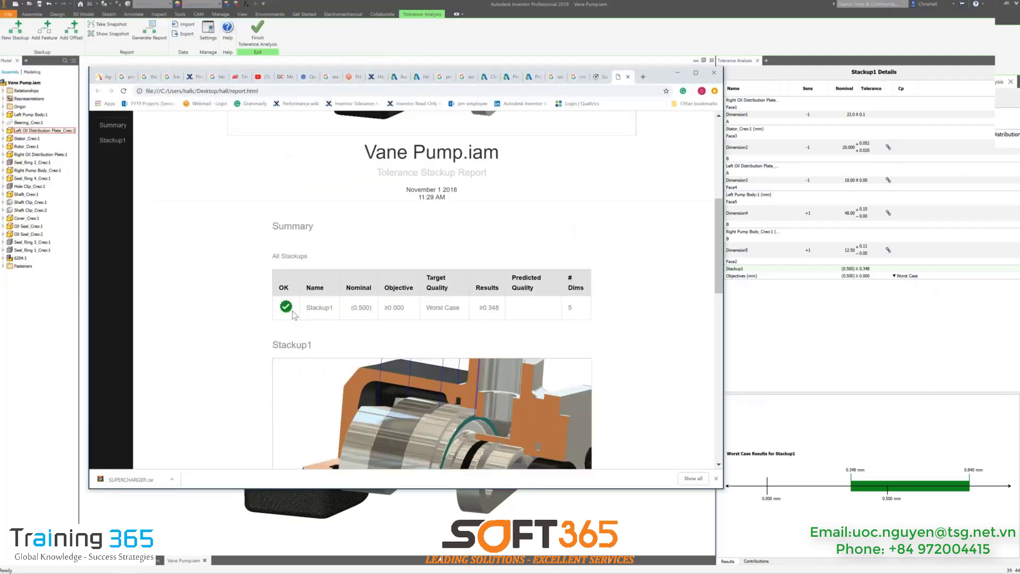
{"action": "scroll", "coordinate": [293, 315], "scroll_direction": "down", "scroll_amount": 5}
{"action": "scroll", "coordinate": [363, 218], "scroll_direction": "up", "scroll_amount": 3}
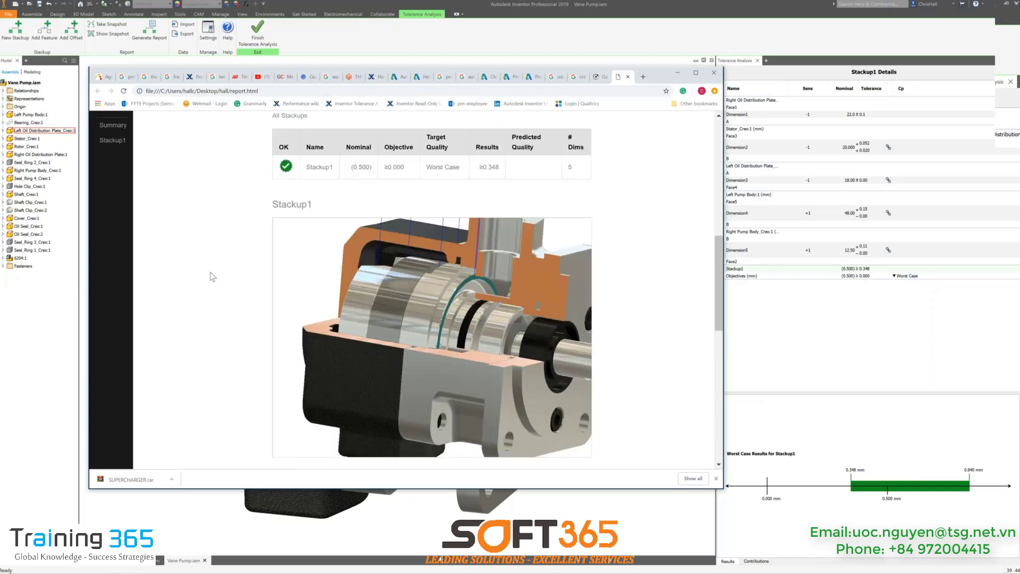
{"action": "scroll", "coordinate": [213, 277], "scroll_direction": "up", "scroll_amount": 2}
{"action": "scroll", "coordinate": [213, 274], "scroll_direction": "up", "scroll_amount": 3}
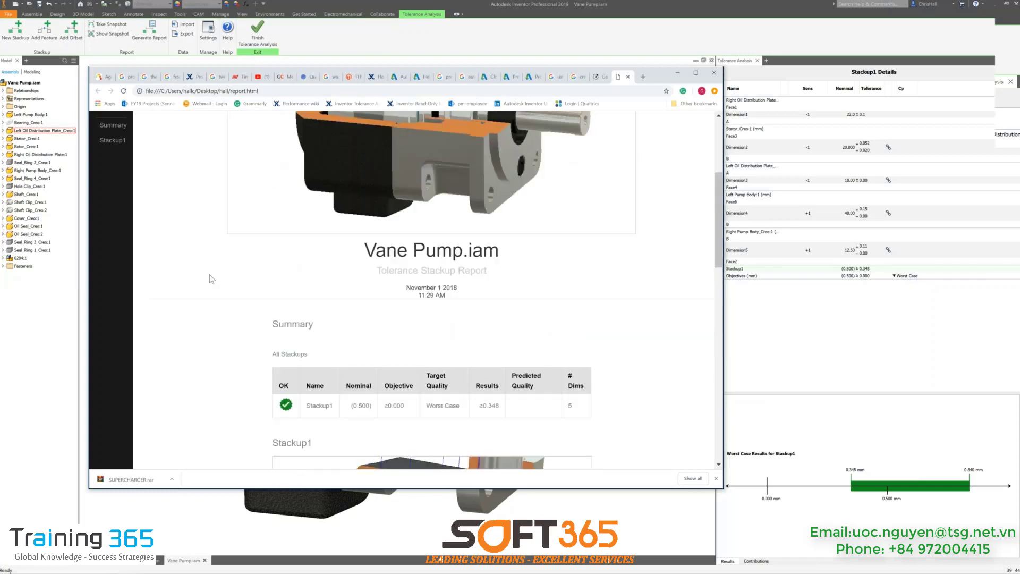
{"action": "scroll", "coordinate": [212, 279], "scroll_direction": "down", "scroll_amount": 3}
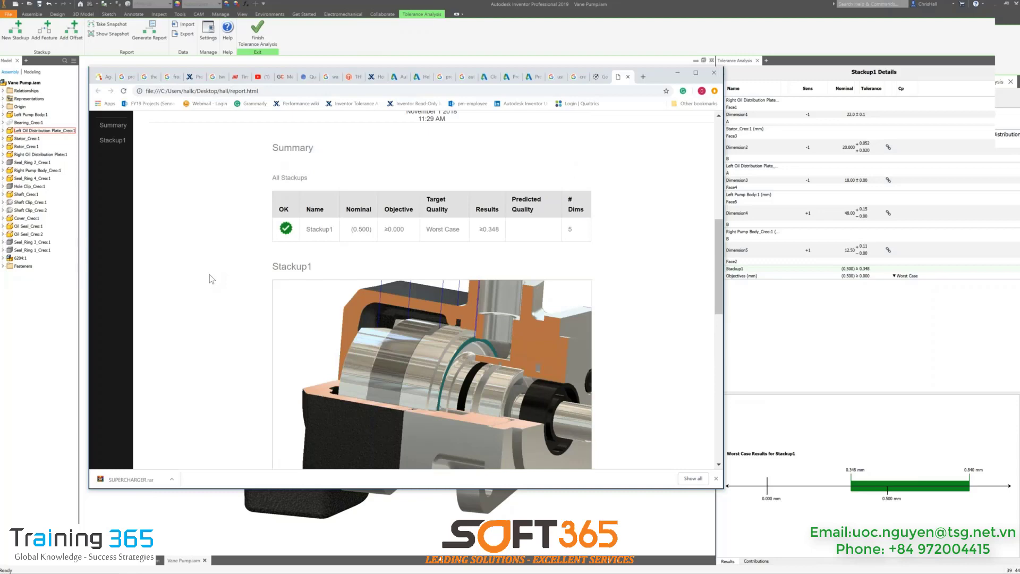
{"action": "scroll", "coordinate": [212, 279], "scroll_direction": "down", "scroll_amount": 1}
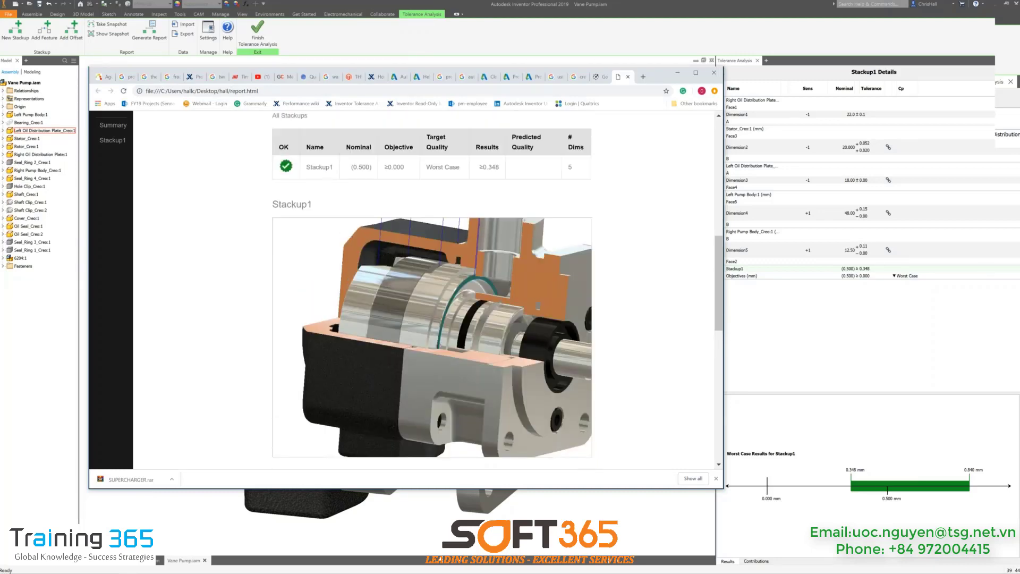
{"action": "scroll", "coordinate": [243, 246], "scroll_direction": "down", "scroll_amount": 4}
{"action": "scroll", "coordinate": [243, 245], "scroll_direction": "down", "scroll_amount": 1}
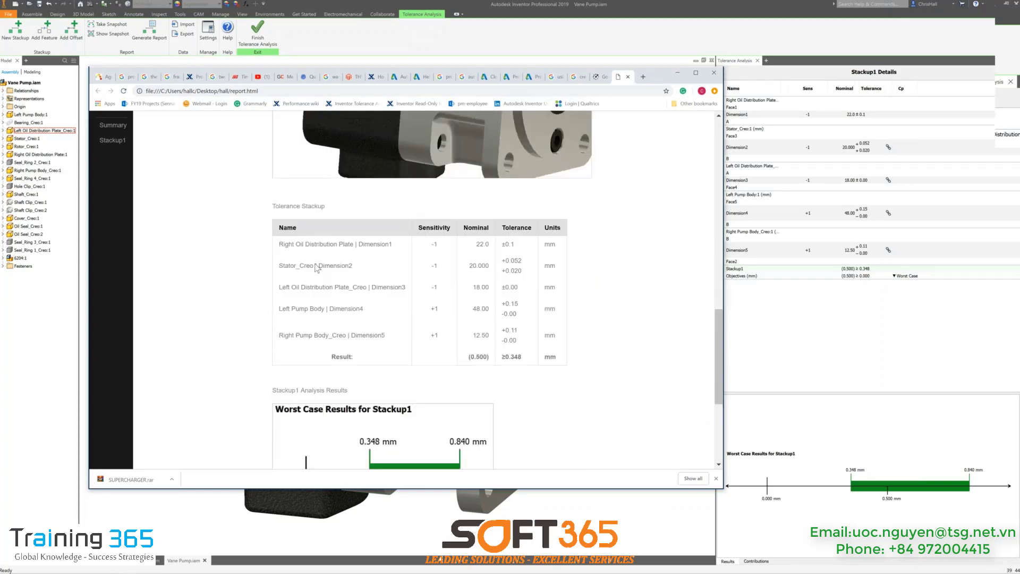
{"action": "scroll", "coordinate": [228, 300], "scroll_direction": "down", "scroll_amount": 2}
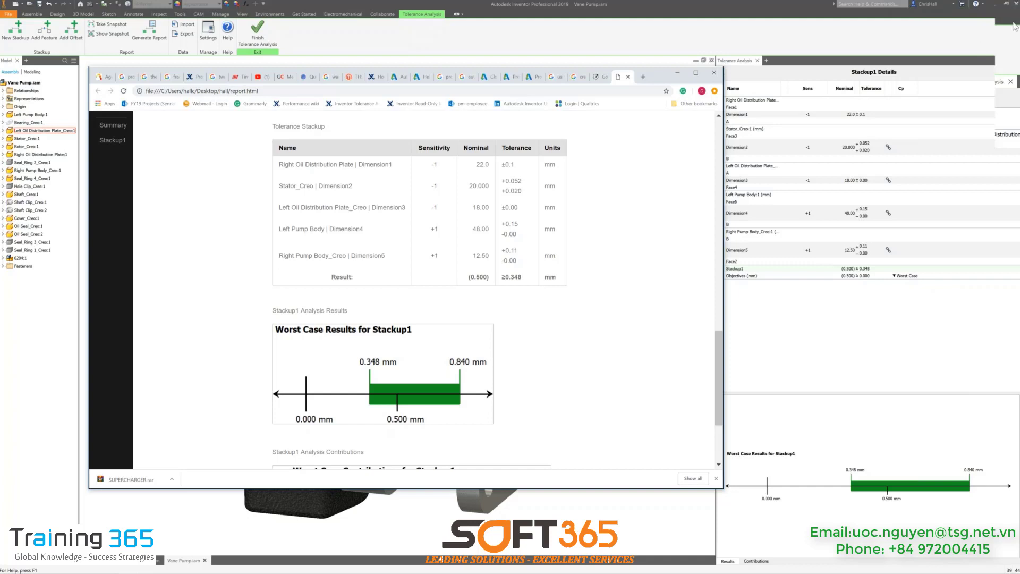
{"action": "left_click_drag", "start_coordinate": [1015, 27], "coordinate": [907, 29]}
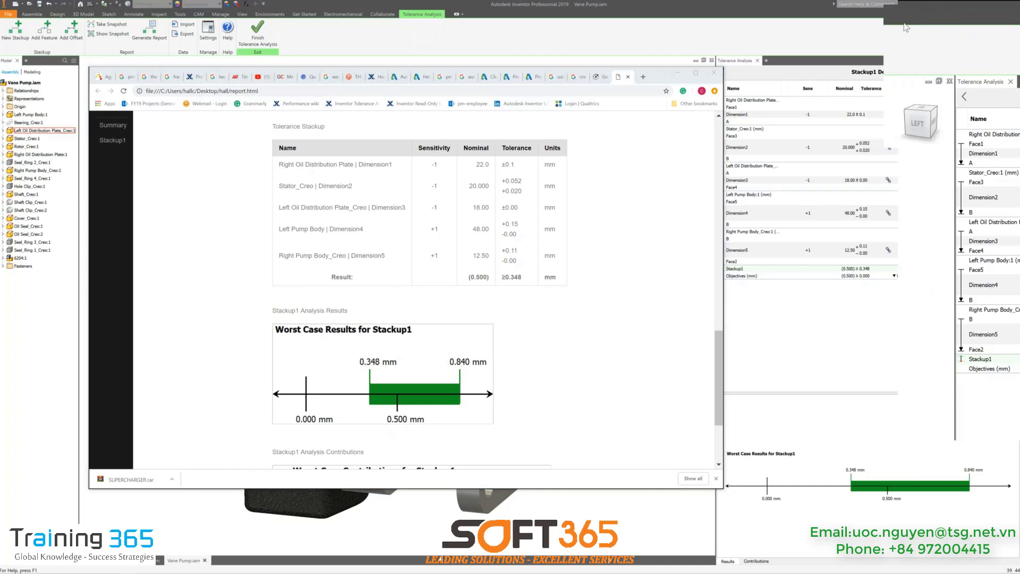